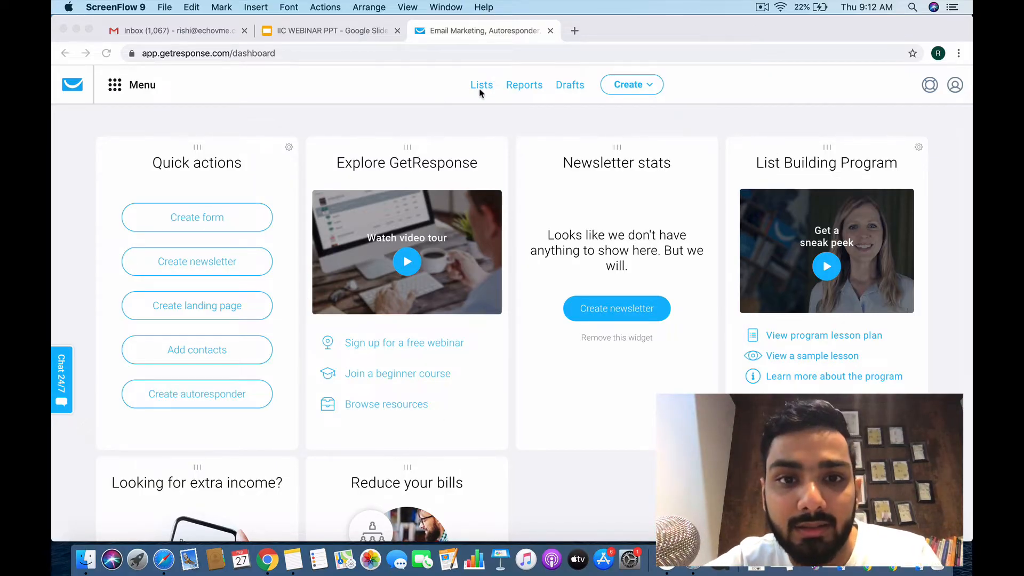
Start a new newsletter from the email marketing section using the Drag-and-Drop Email Editor.
click(479, 112)
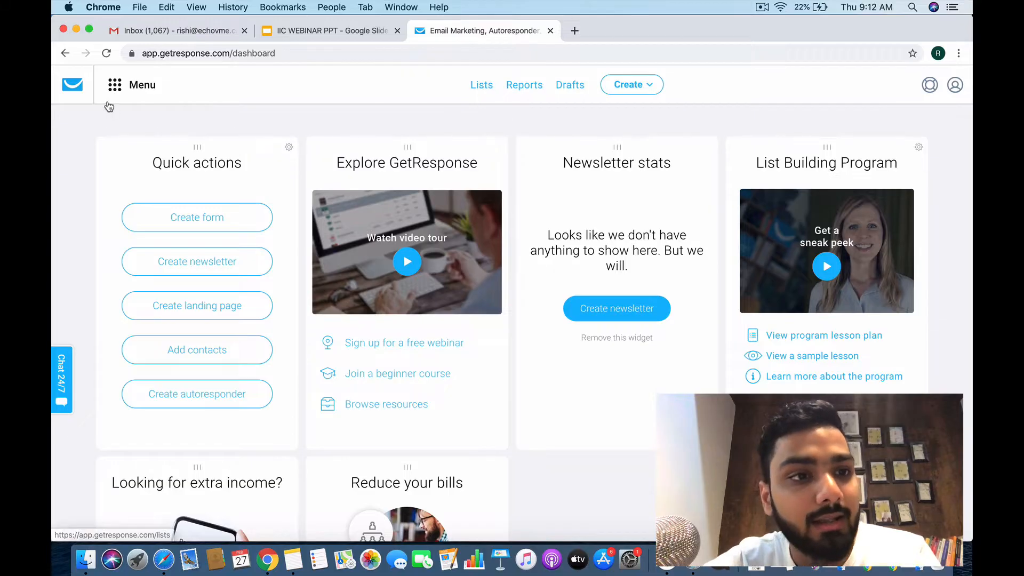
click(115, 86)
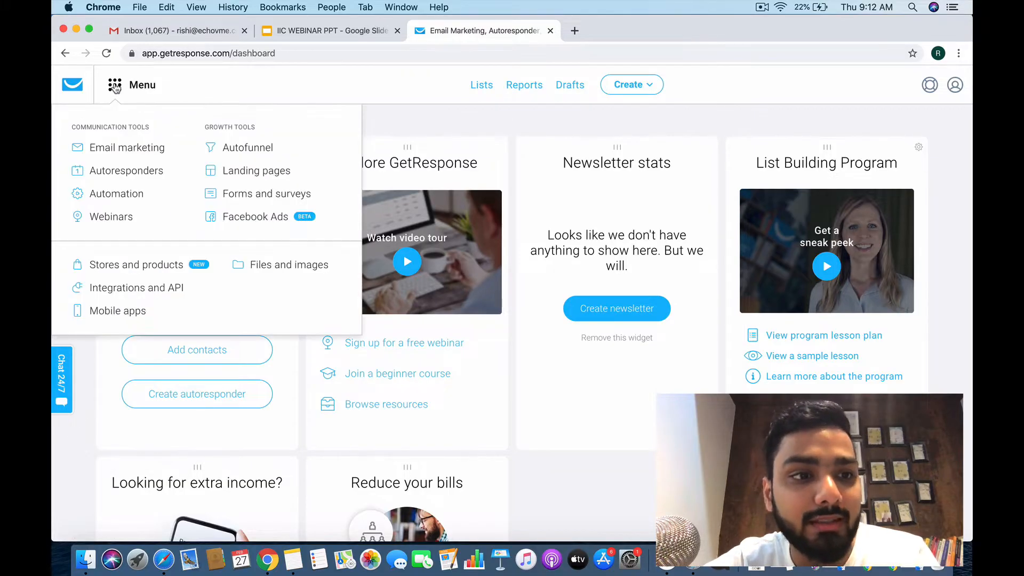
click(146, 148)
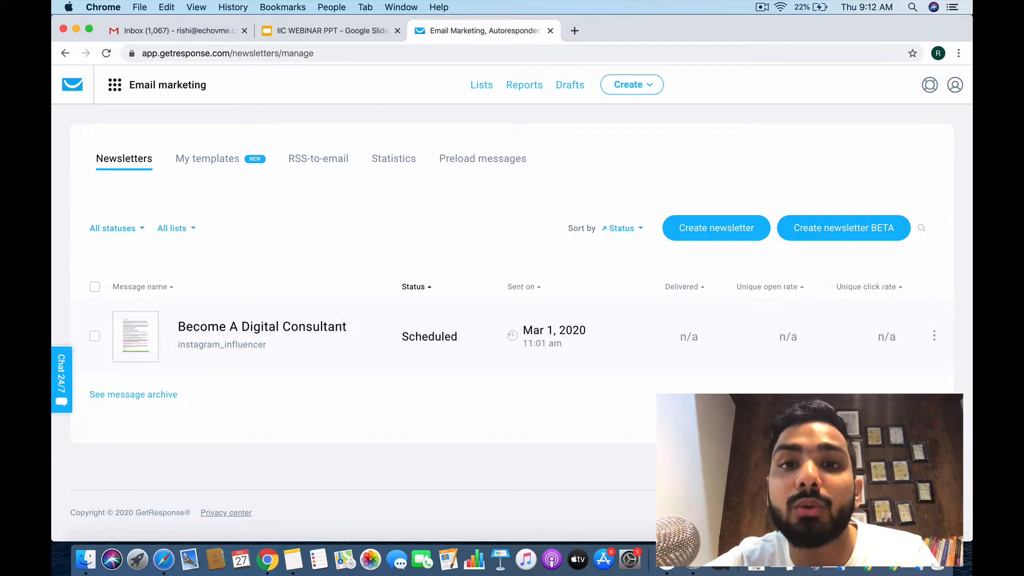
click(723, 231)
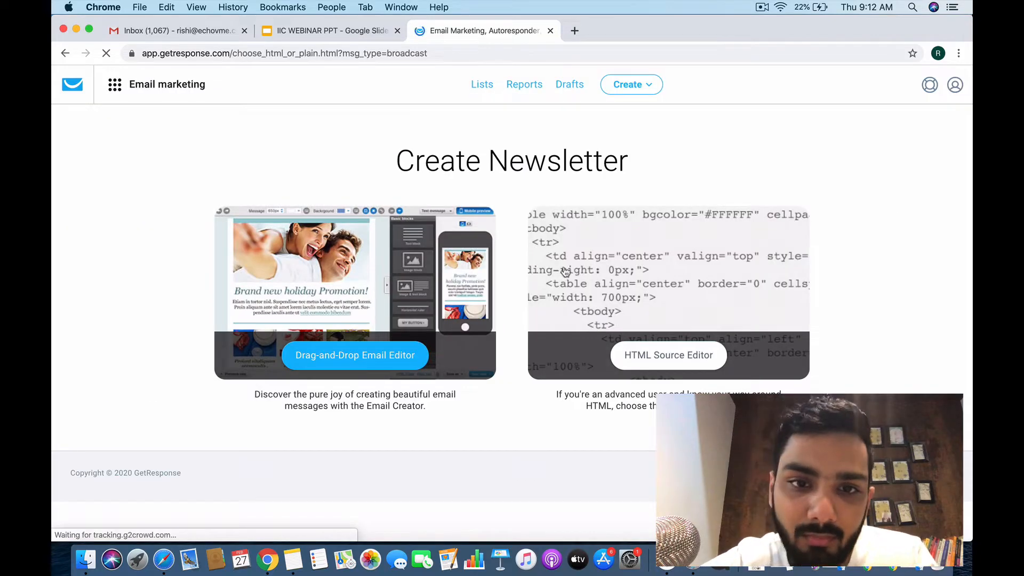
click(410, 364)
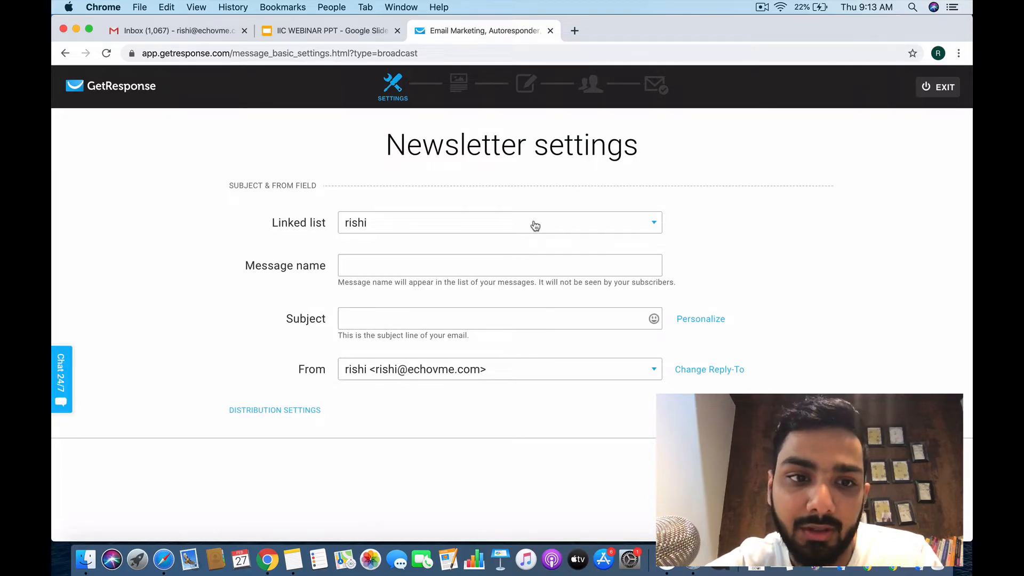
Set the newsletter's linked list to instagram_influencer.
drag(272, 225, 326, 227)
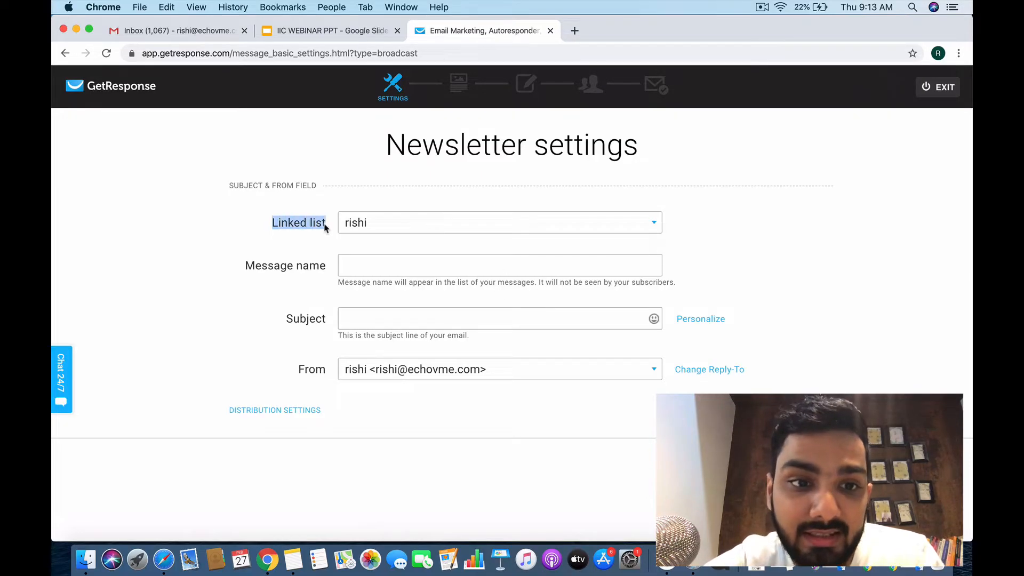
click(327, 227)
click(320, 209)
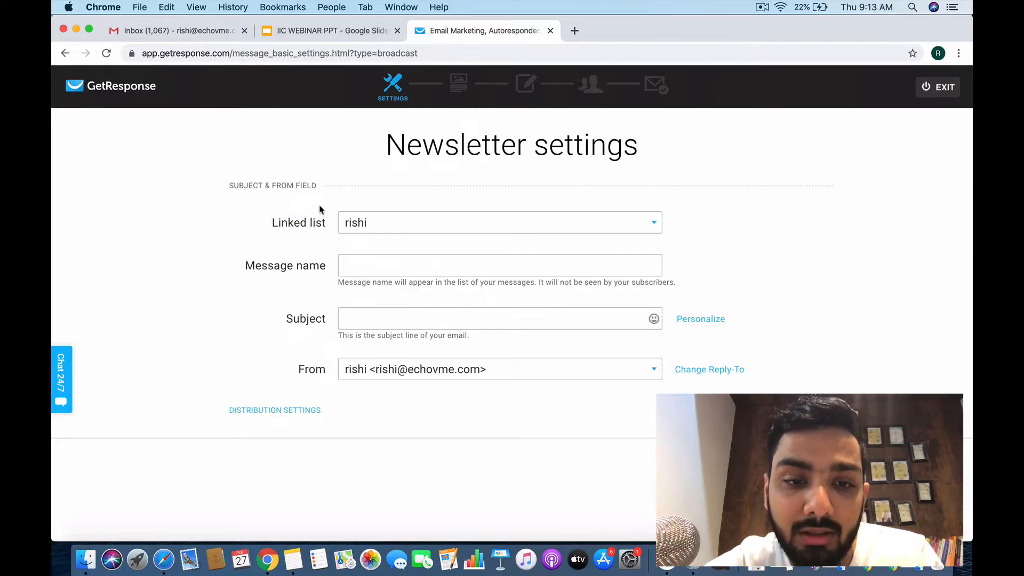
click(372, 227)
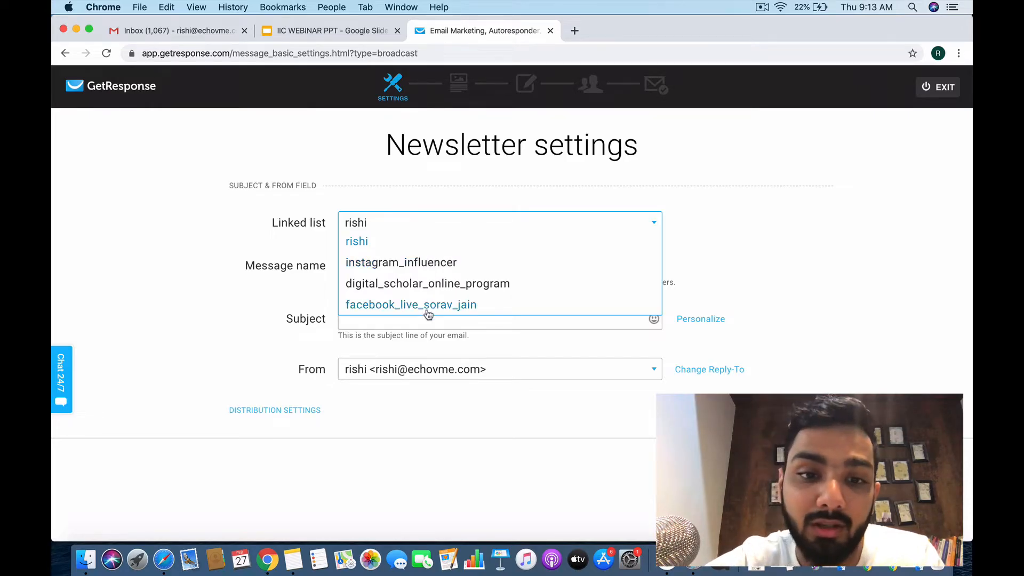
click(428, 263)
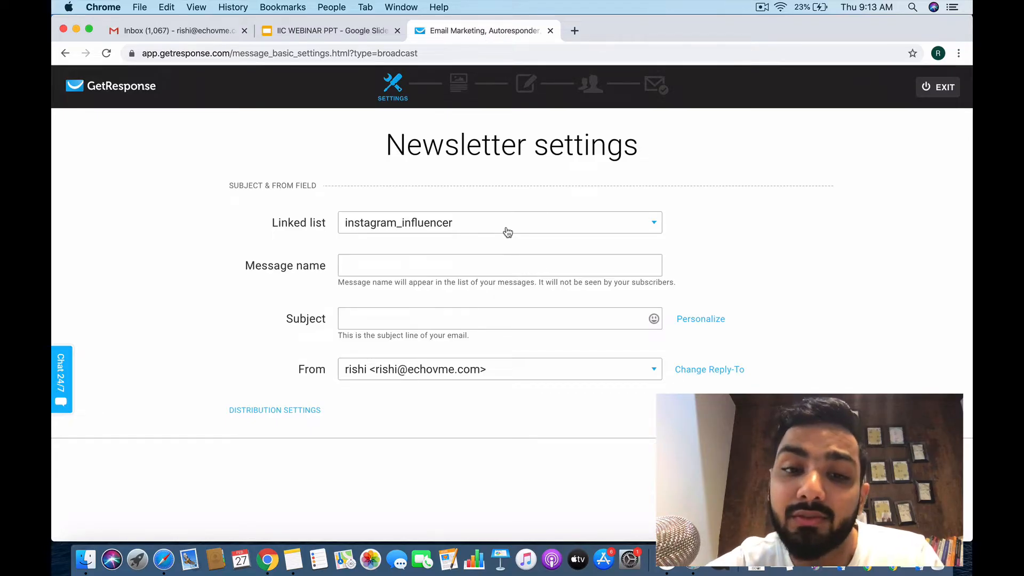
Enter "Welcome To My New Family Email" as the newsletter's message name.
click(508, 273)
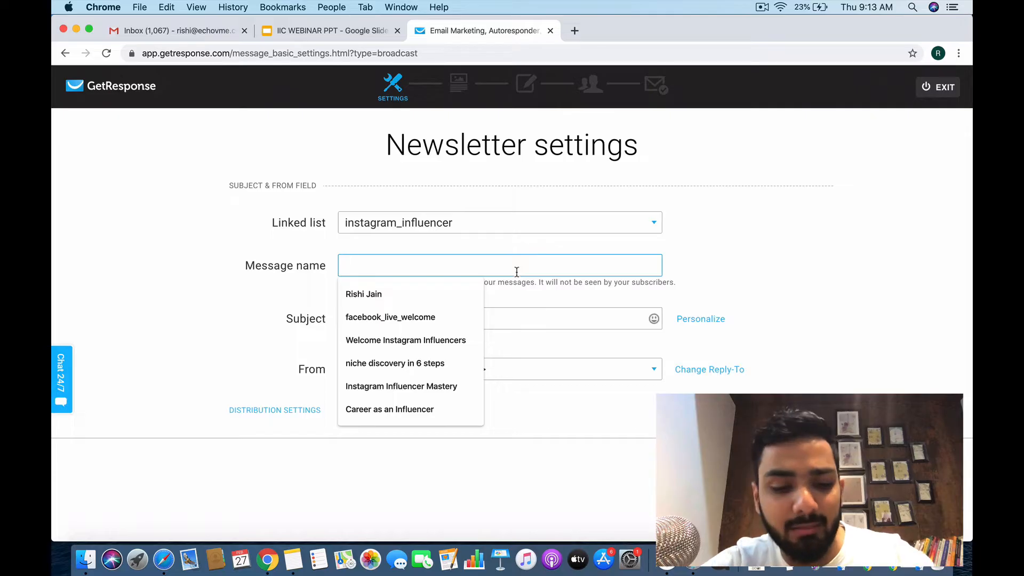
text(Wel)
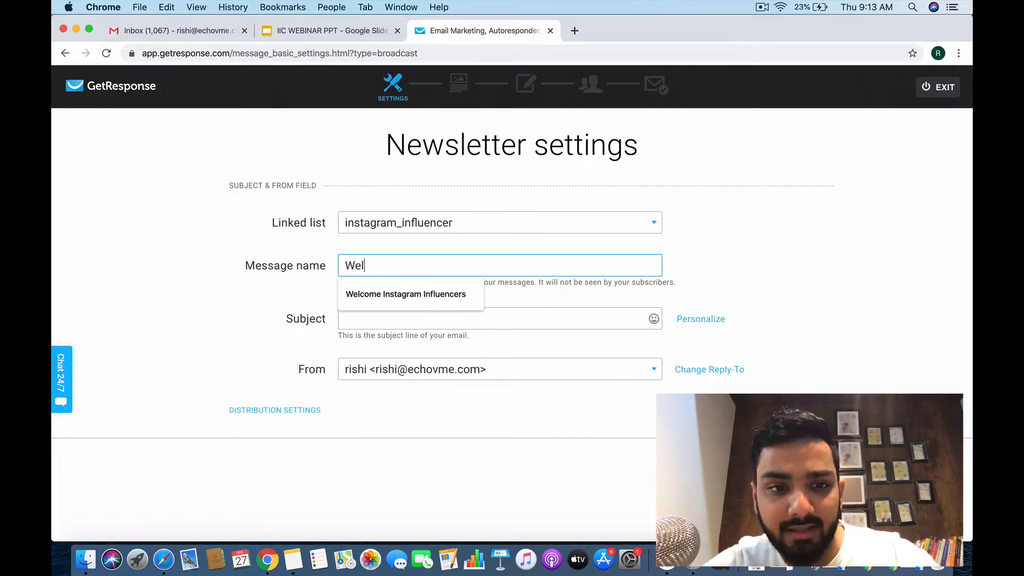
text(come To )
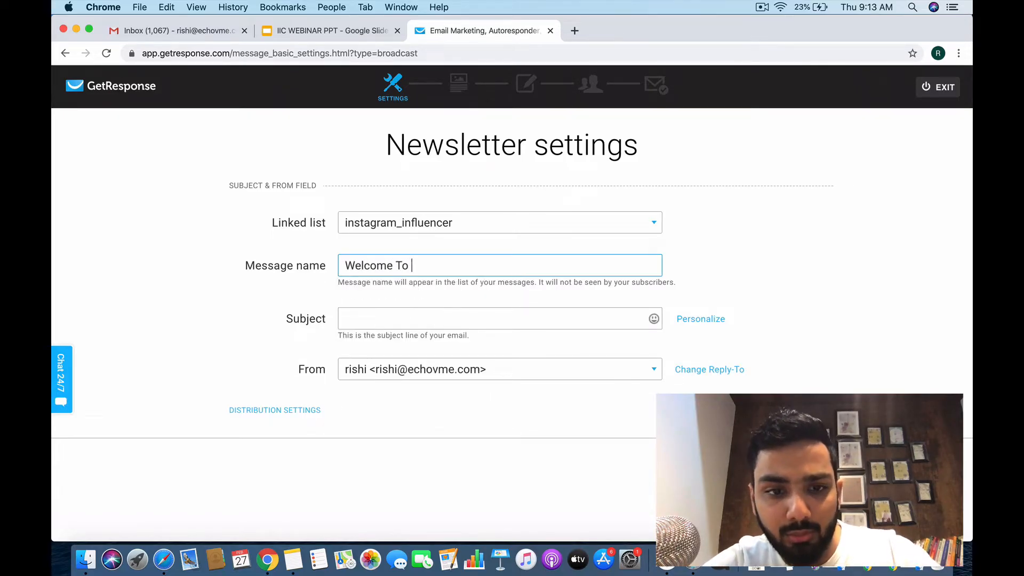
text(My Ne)
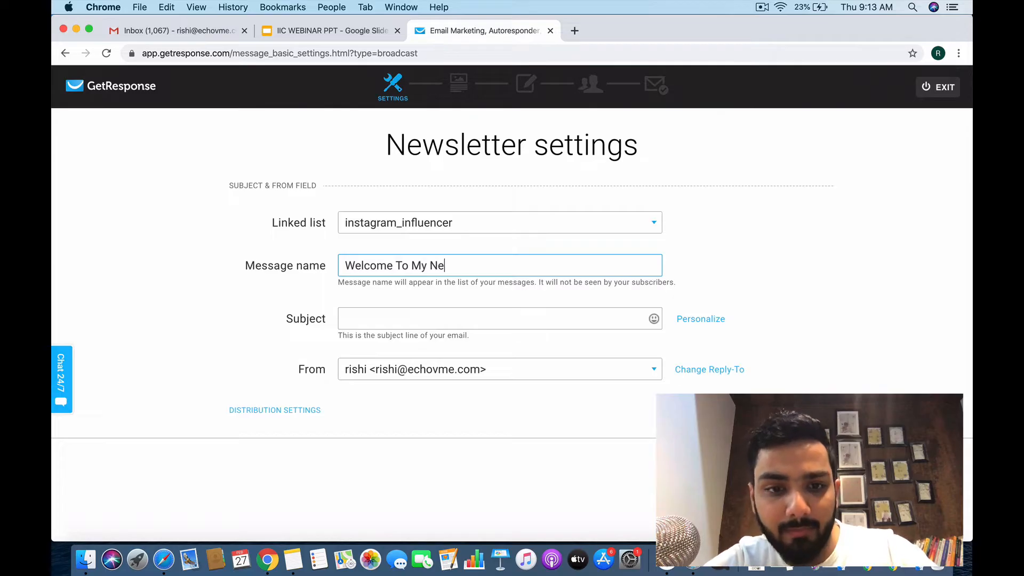
text(w Family Email)
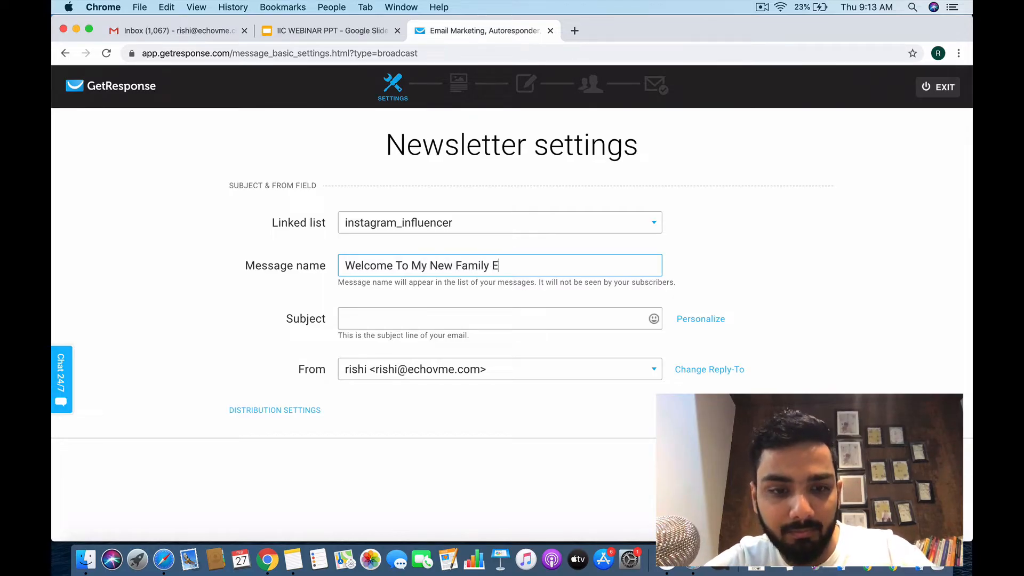
Write the subject line "[[firstname]], Nice to get in touch with you!", inserting the first name as a personalization field.
click(551, 318)
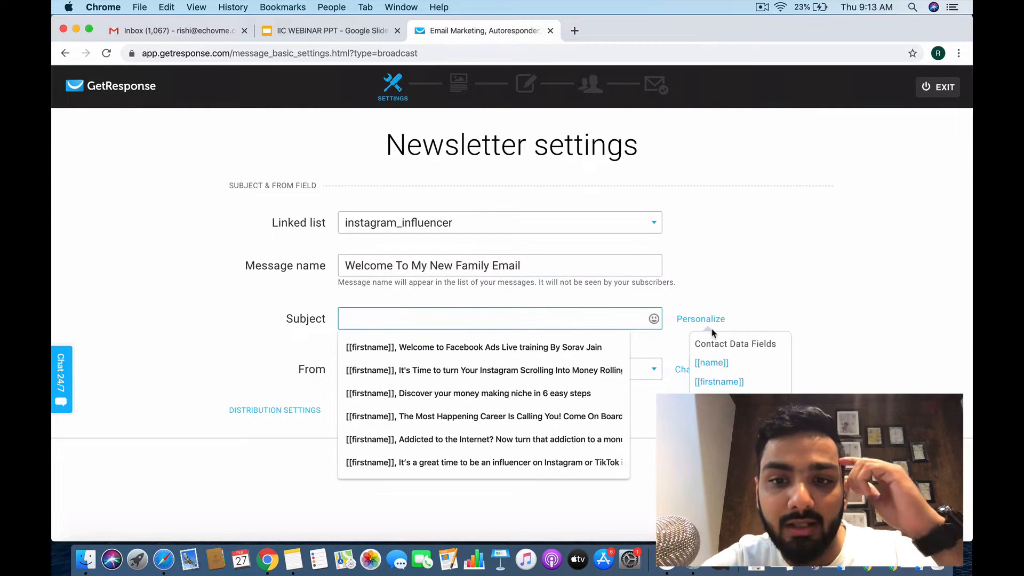
click(773, 295)
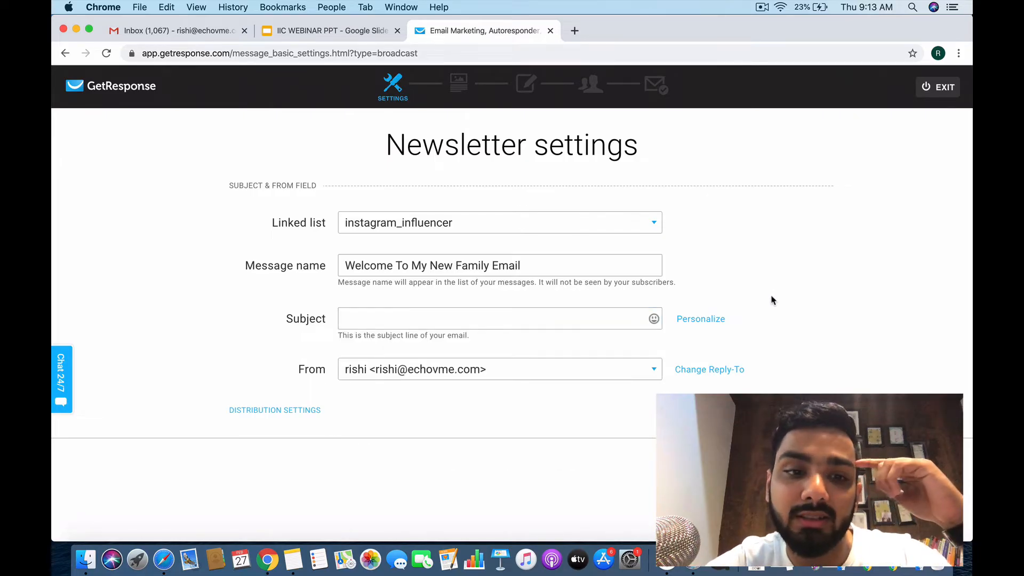
click(702, 321)
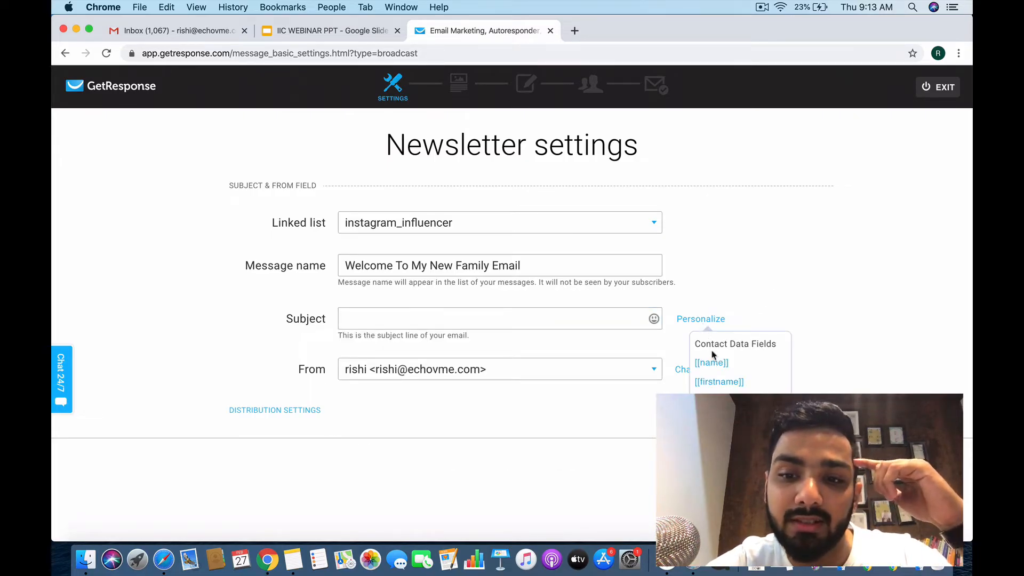
scroll(719, 373, down, 2)
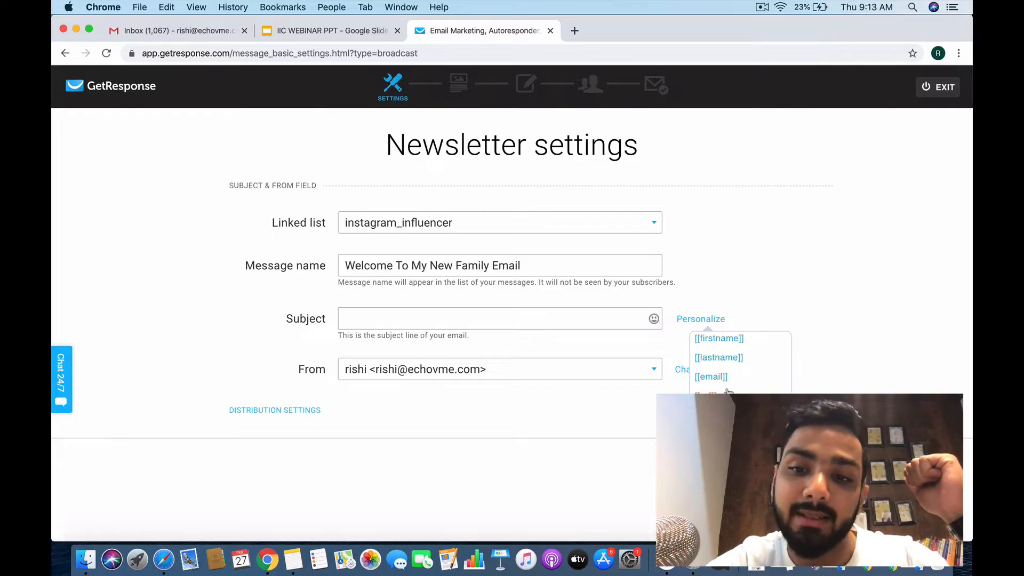
scroll(731, 384, up, 2)
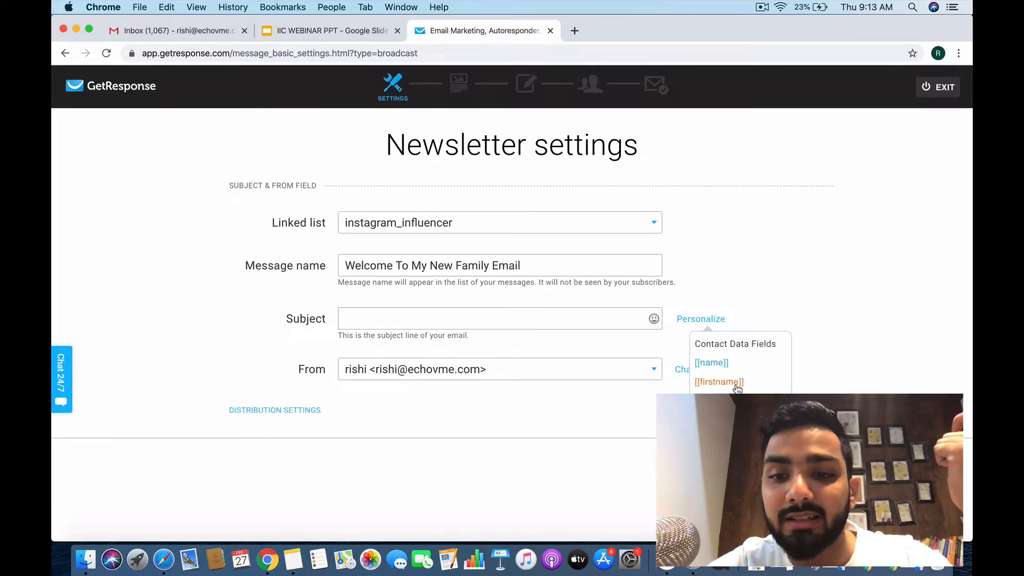
click(732, 385)
text(, )
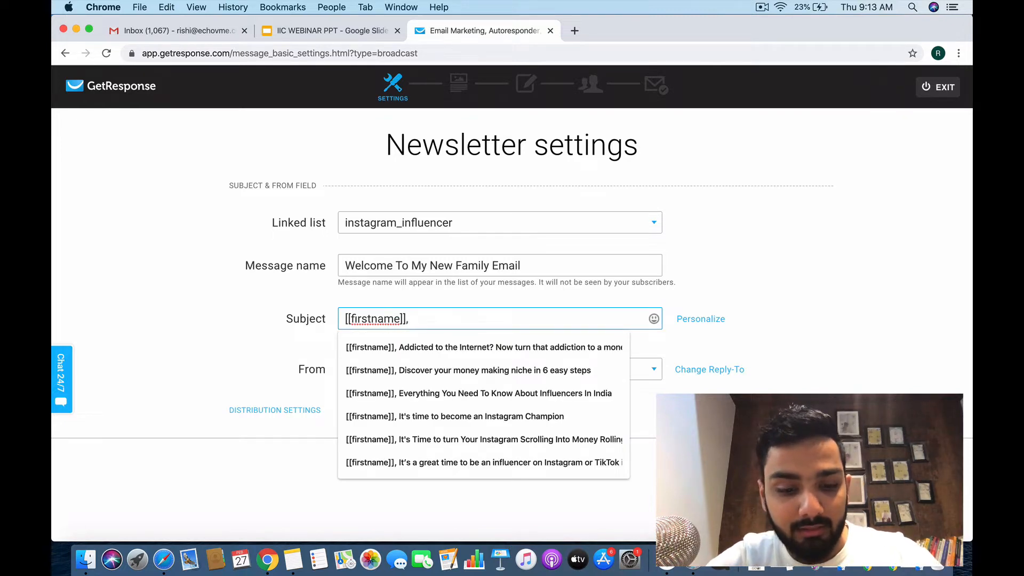
text(Nice to g)
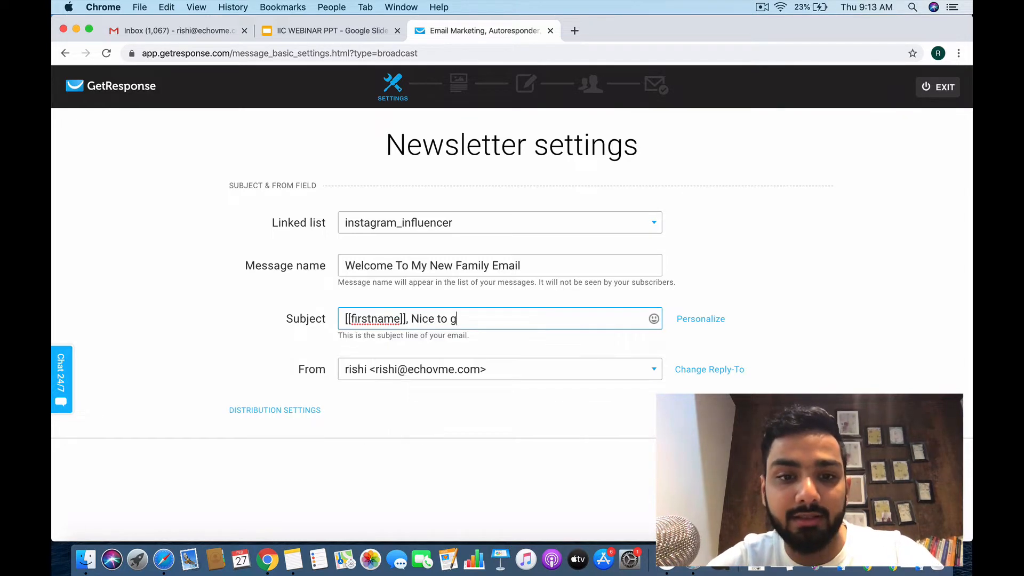
text(et in touch w)
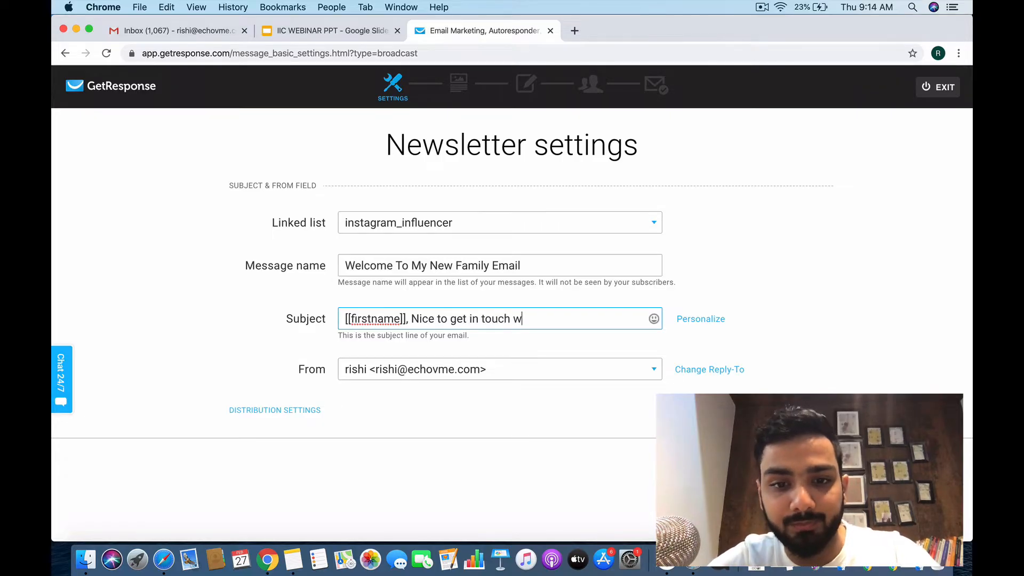
text(ith you!)
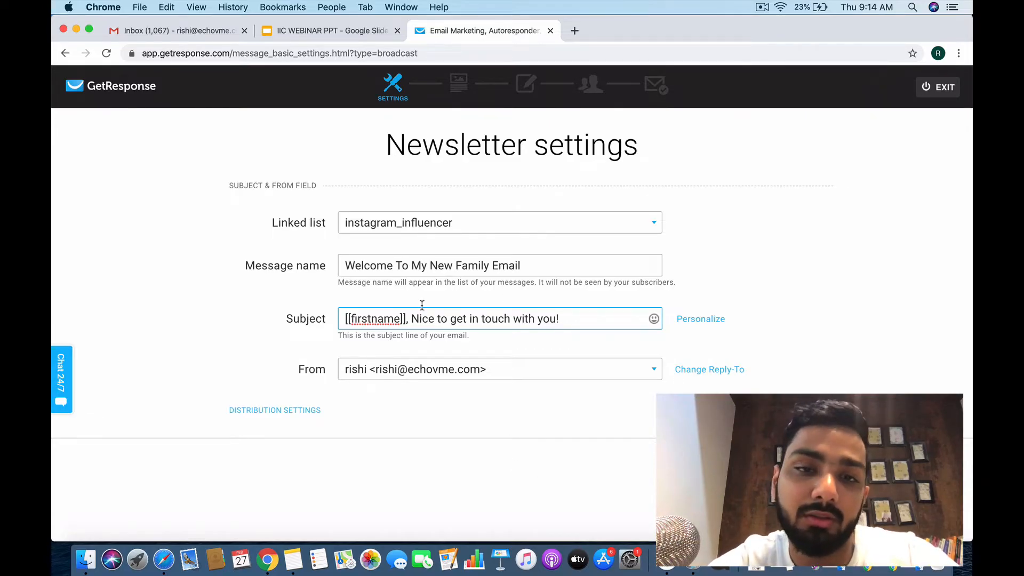
click(700, 318)
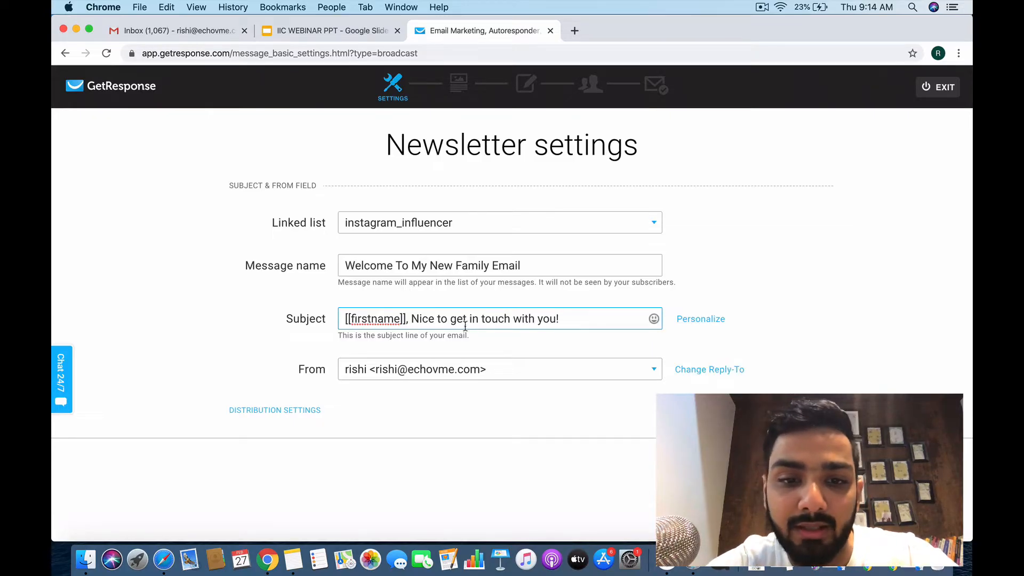
click(516, 344)
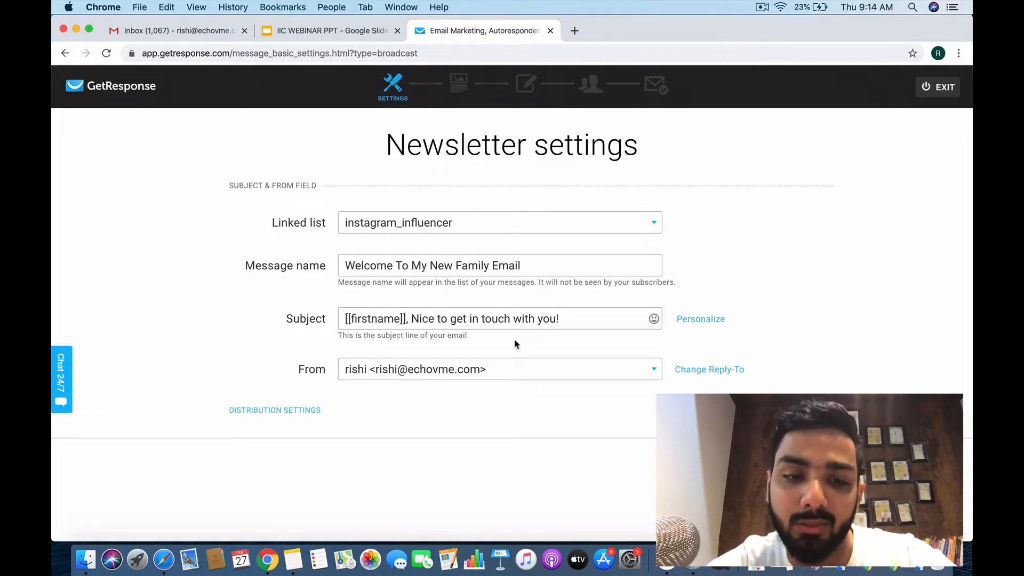
click(520, 375)
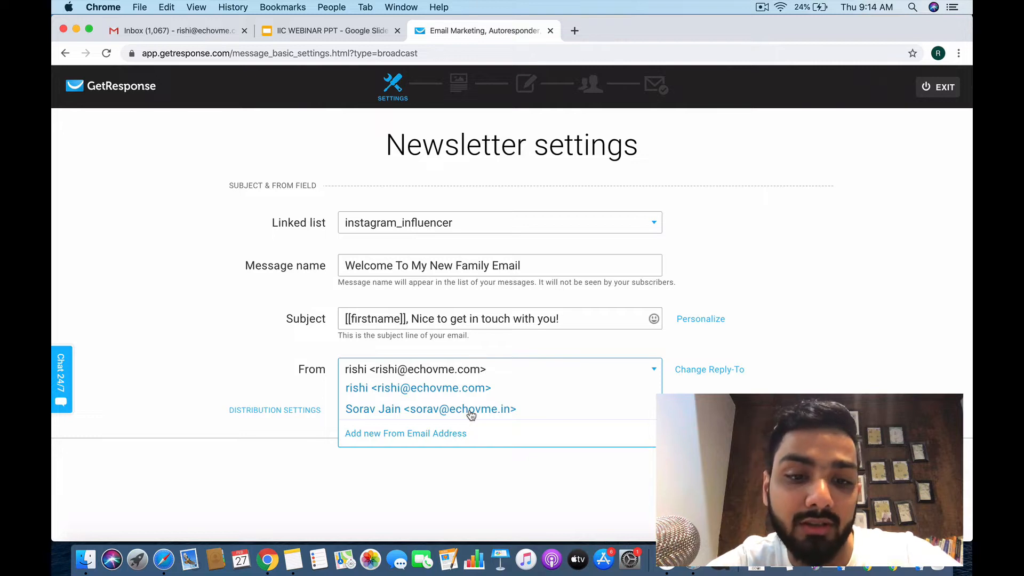
click(434, 438)
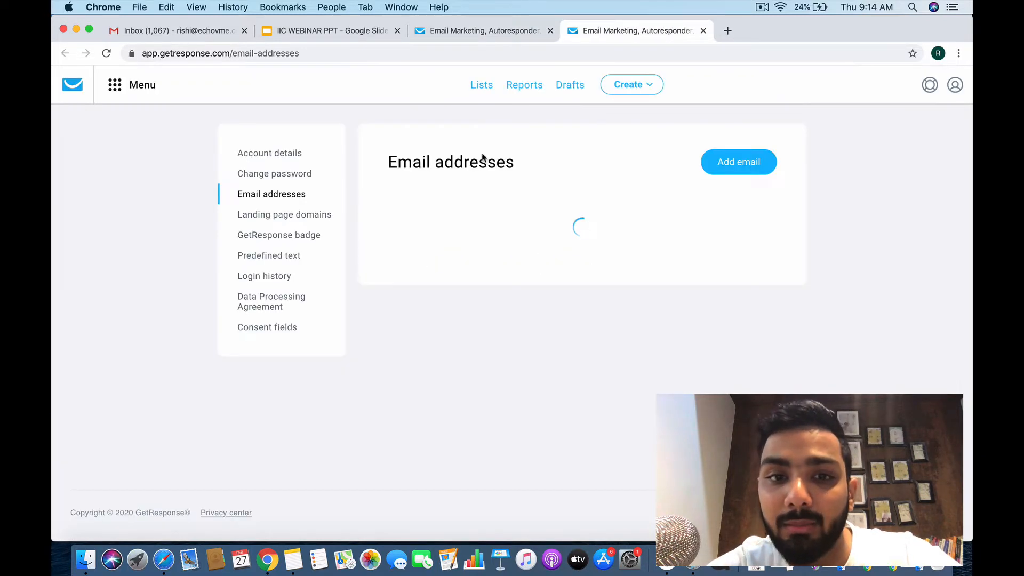
click(739, 169)
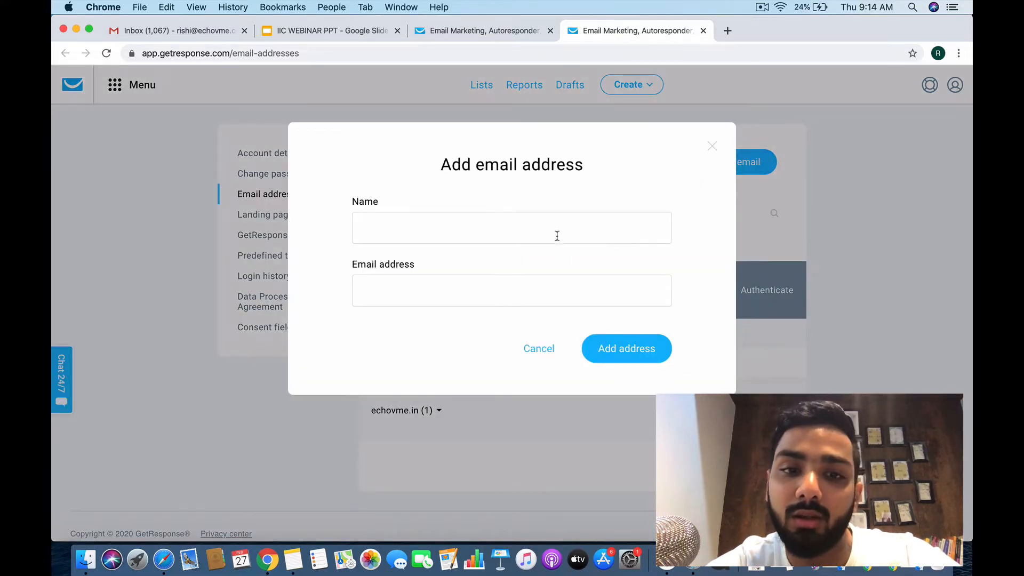
click(543, 356)
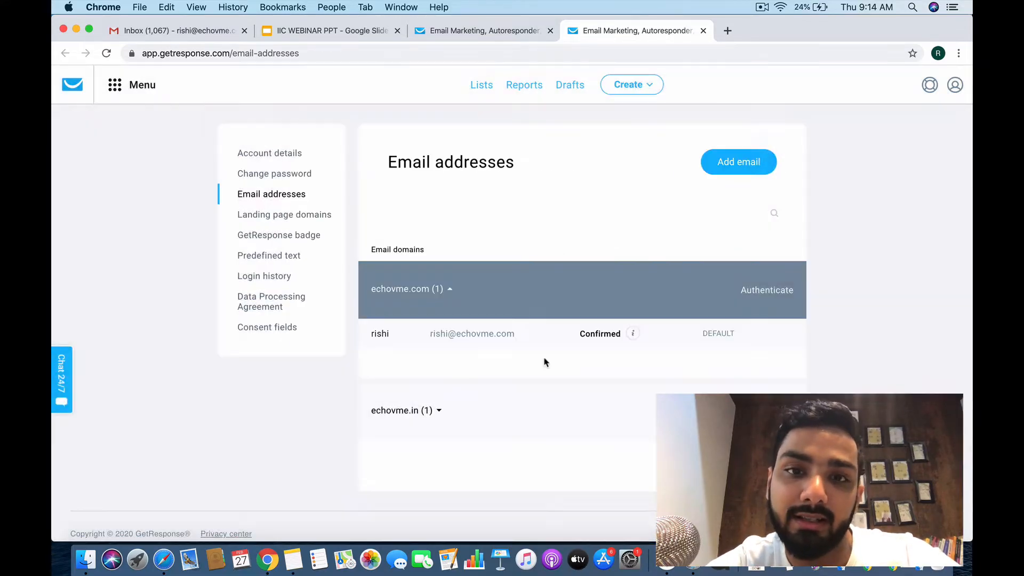
click(703, 30)
Set the newsletter's sender to the echovme.in address and choose its reply-to address.
click(592, 369)
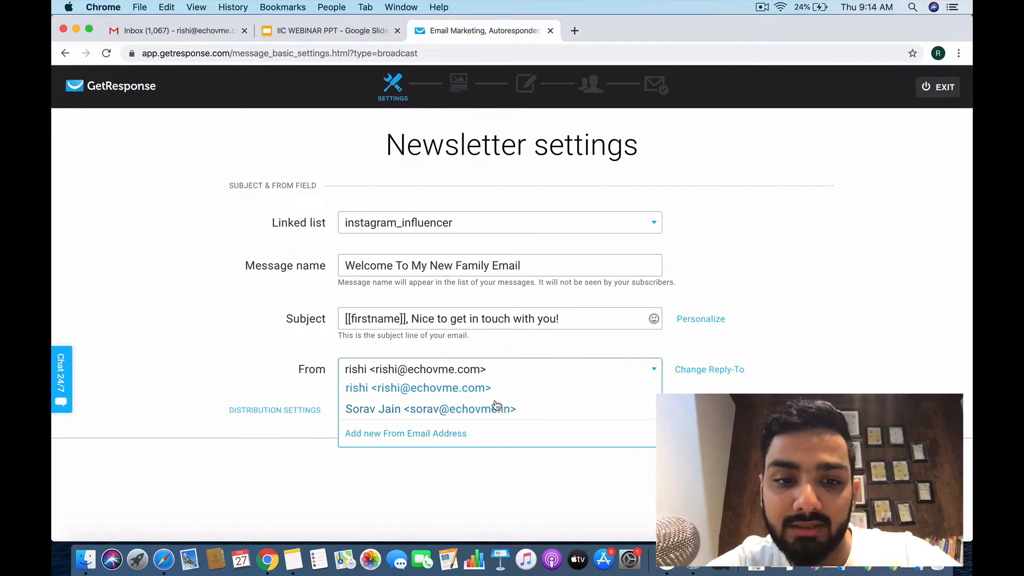
click(481, 410)
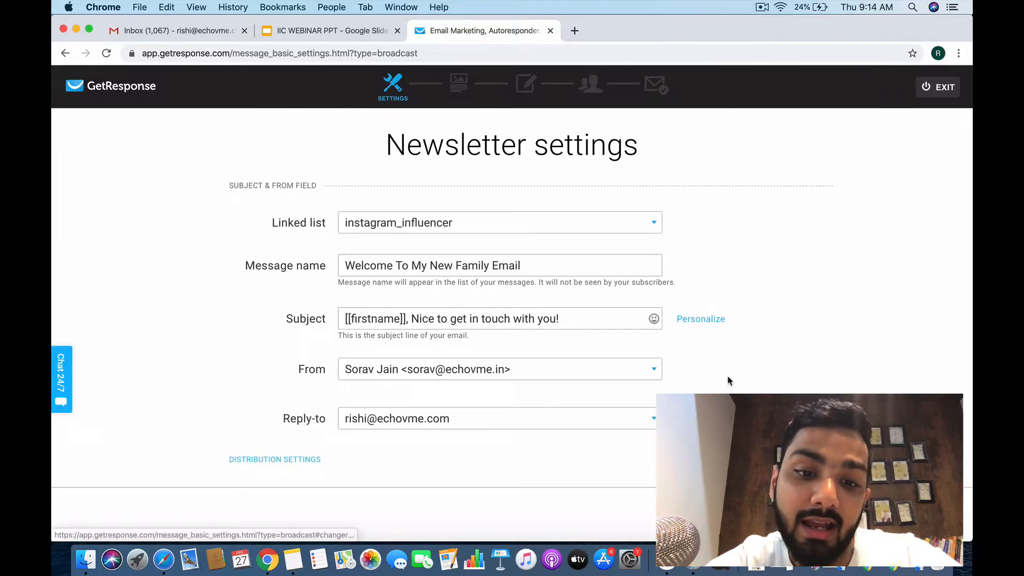
click(568, 423)
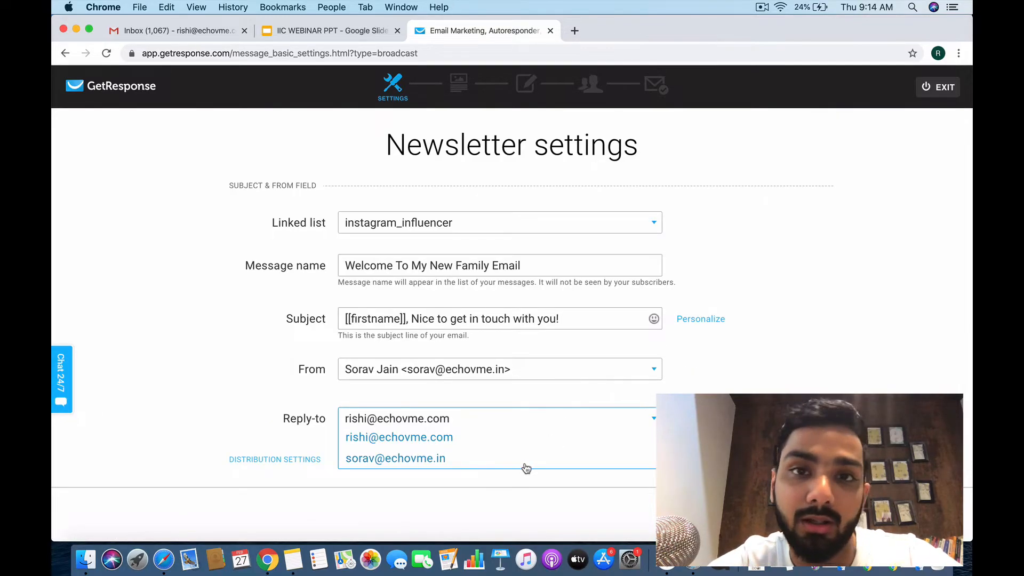
click(450, 438)
click(587, 420)
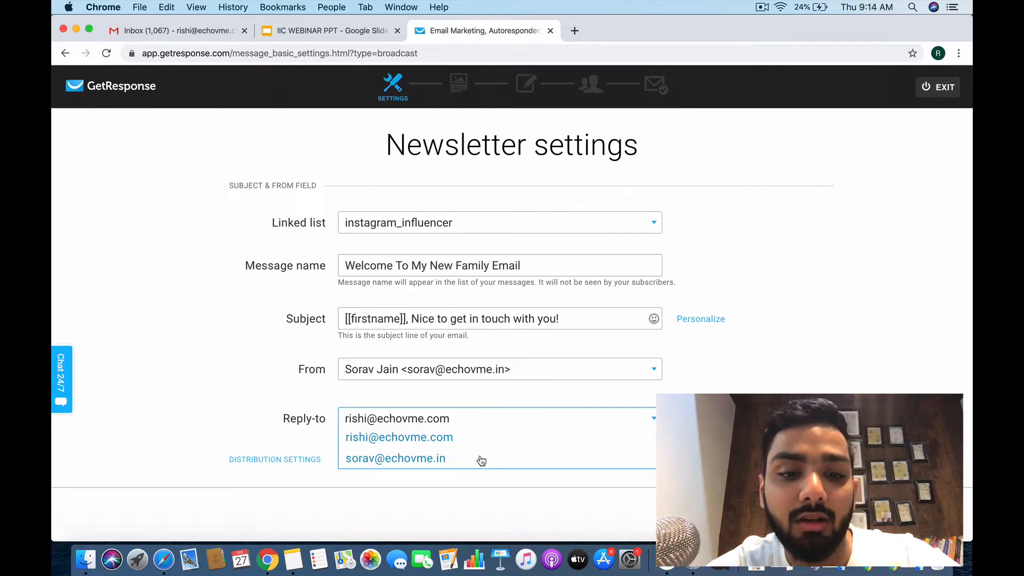
click(517, 397)
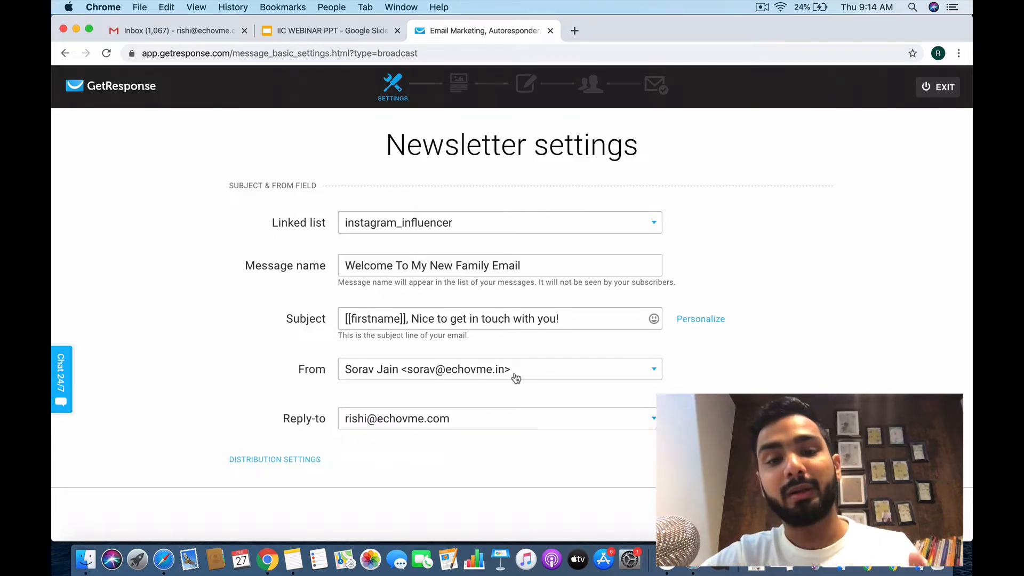
click(501, 422)
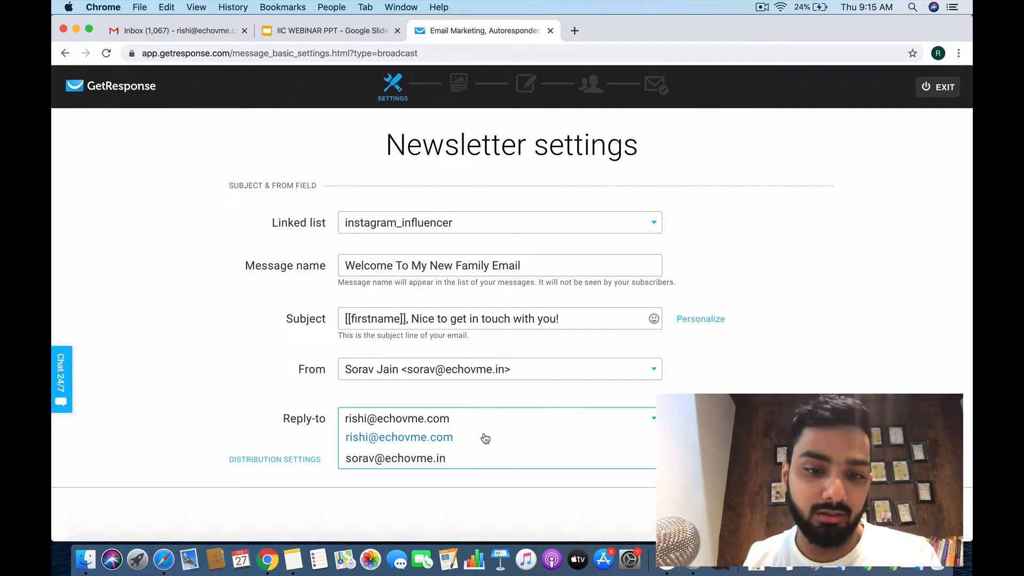
click(416, 489)
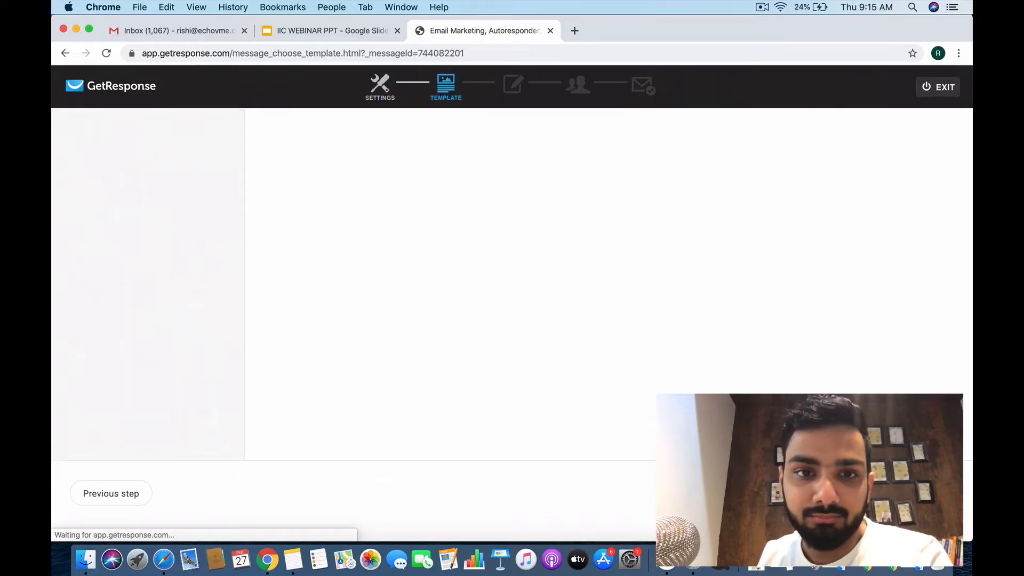
Browse the predesigned templates and use the Webinar Invite template for the newsletter.
mouse_move(551, 474)
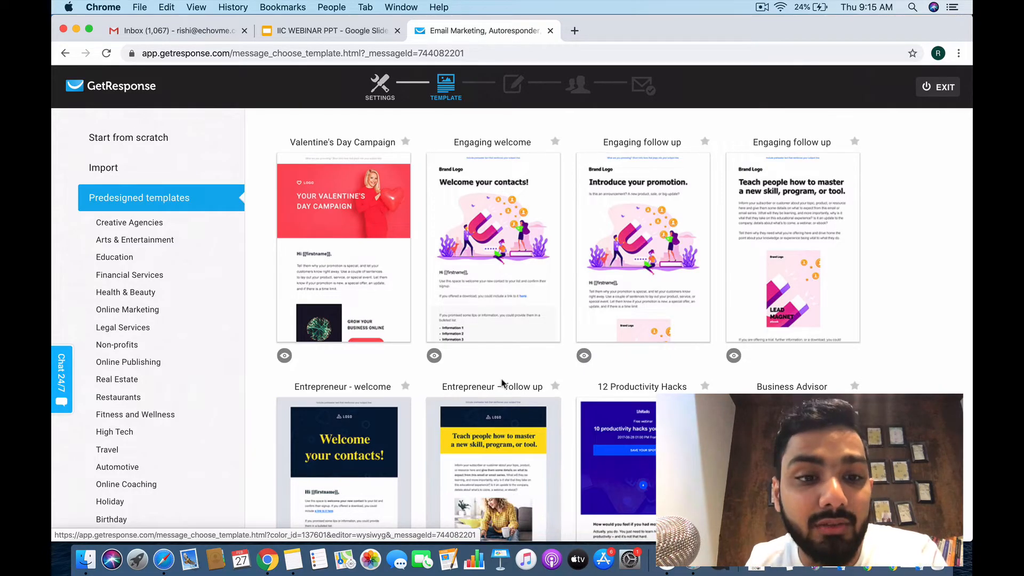
scroll(165, 455, down, 3)
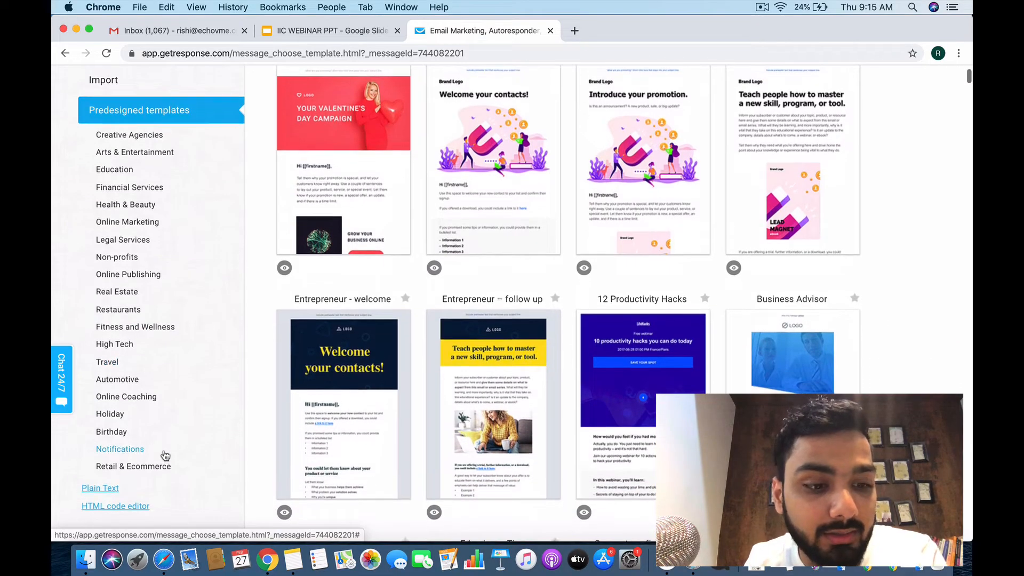
scroll(165, 454, up, 1)
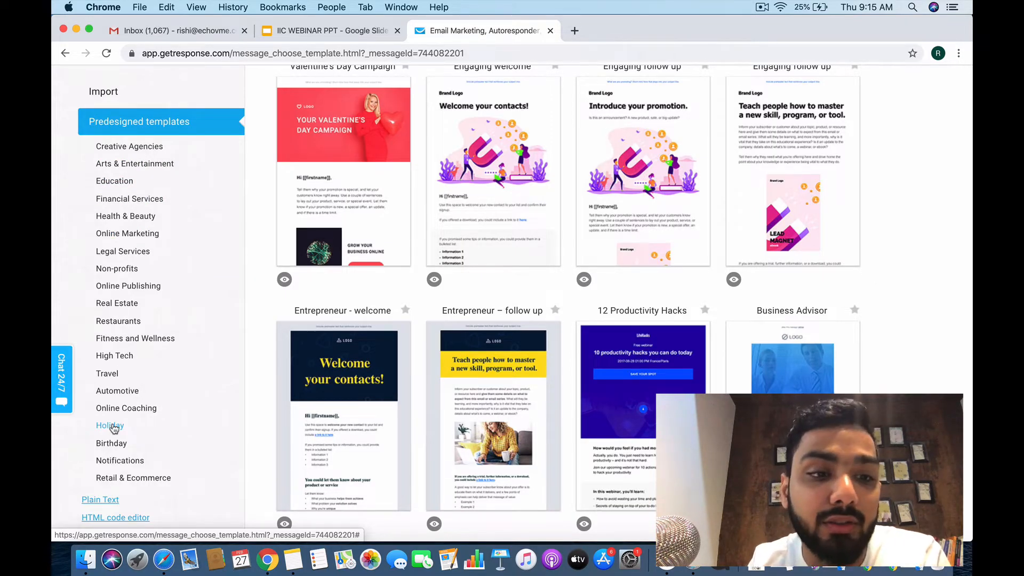
scroll(376, 421, down, 3)
scroll(377, 422, up, 5)
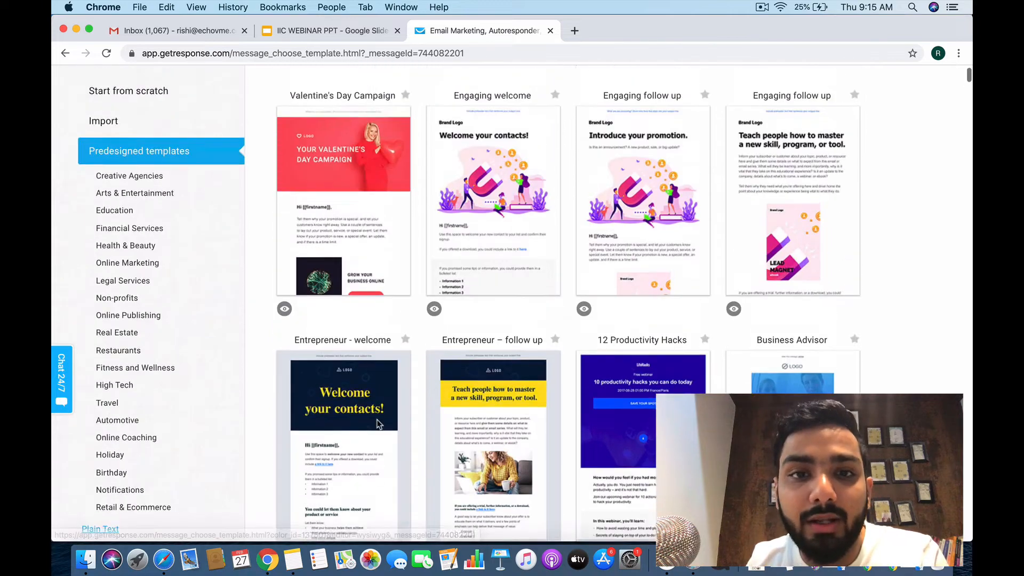
scroll(377, 423, down, 9)
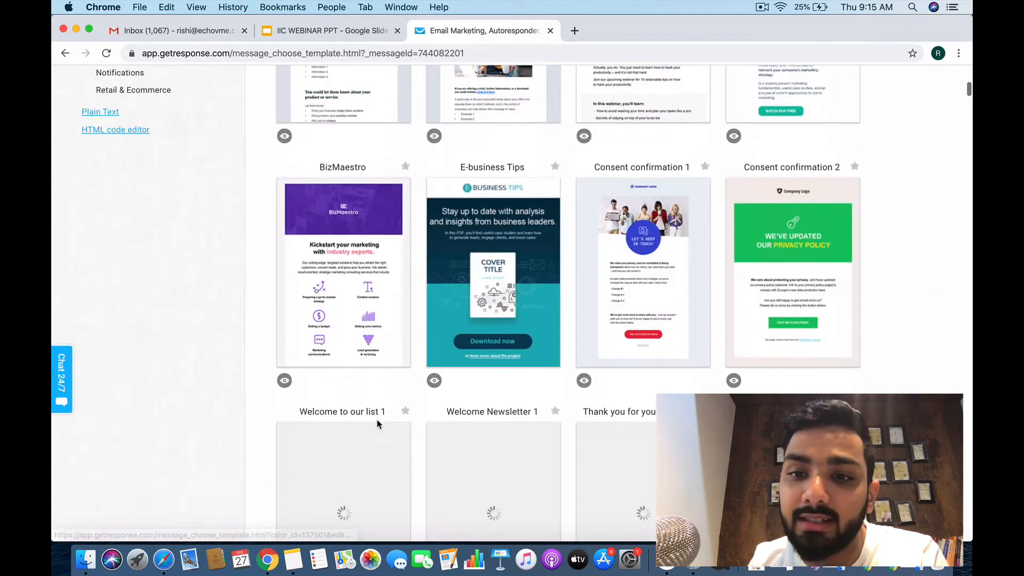
scroll(376, 423, down, 4)
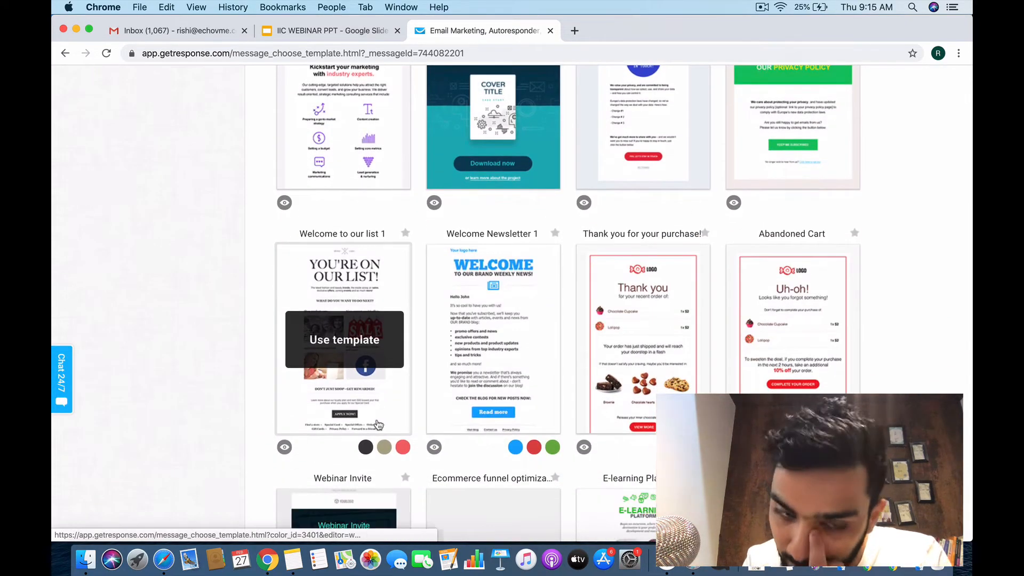
scroll(377, 424, down, 9)
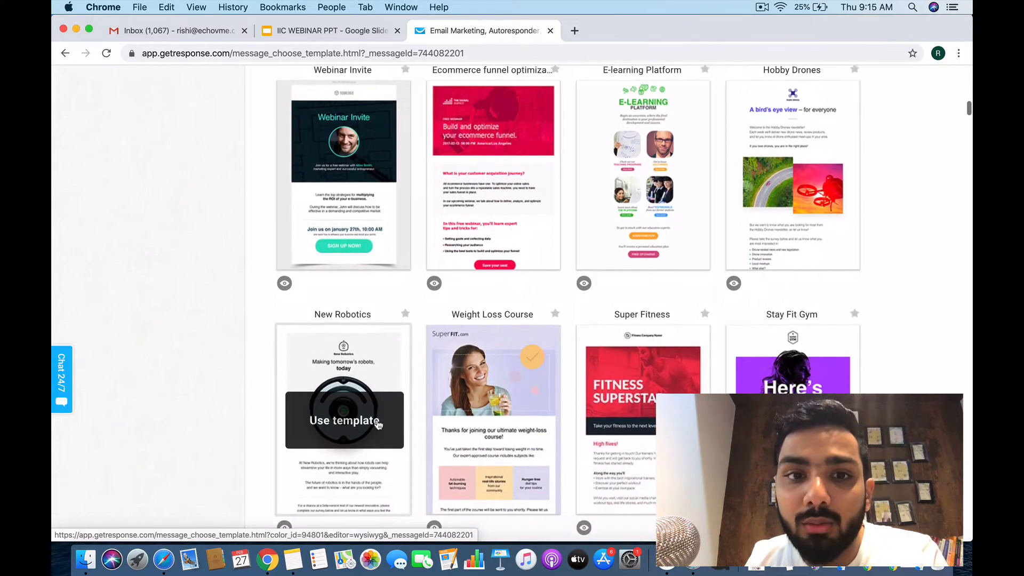
scroll(376, 424, down, 3)
scroll(378, 424, up, 5)
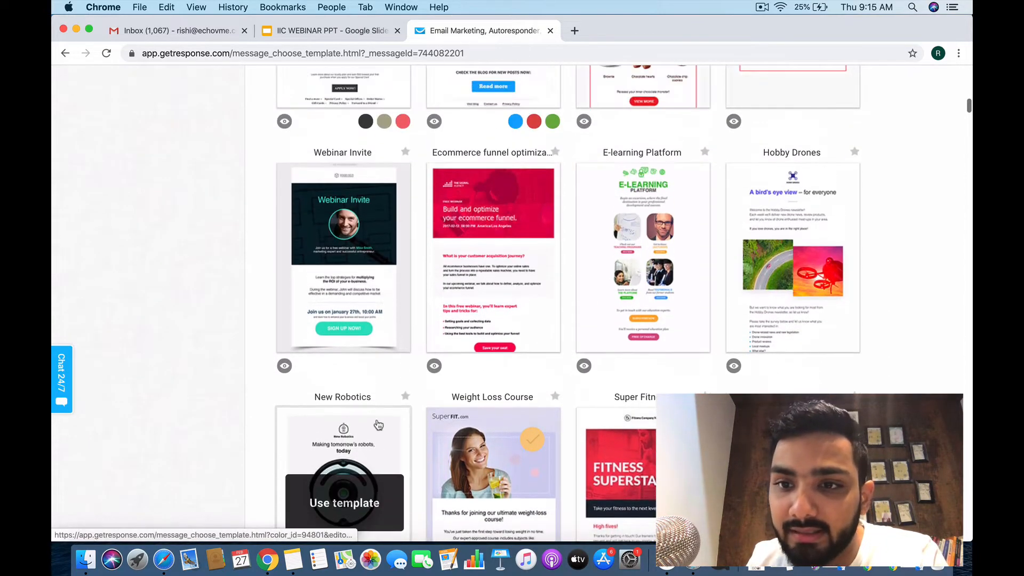
scroll(378, 425, up, 1)
scroll(378, 423, down, 1)
mouse_move(357, 302)
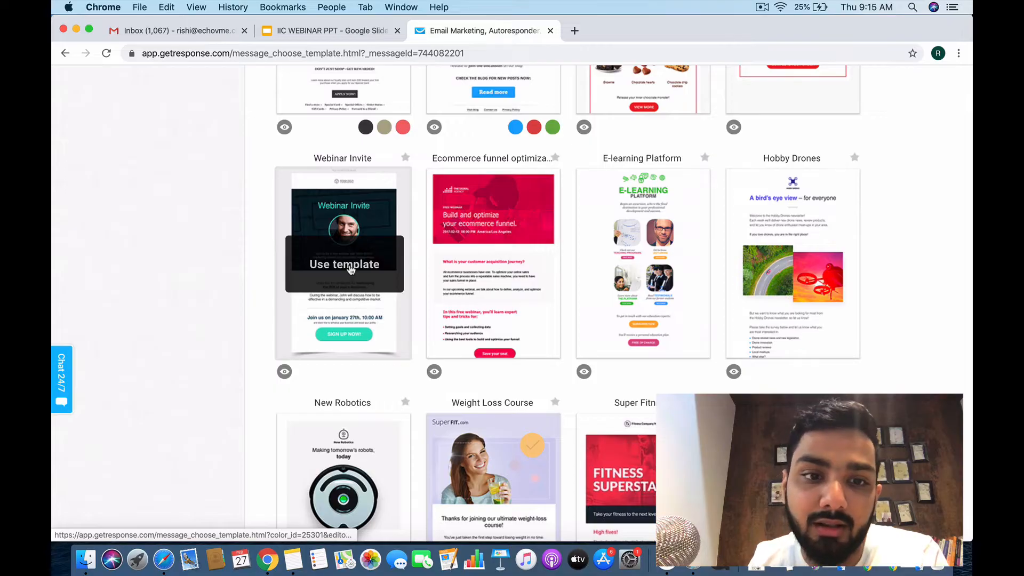
click(350, 270)
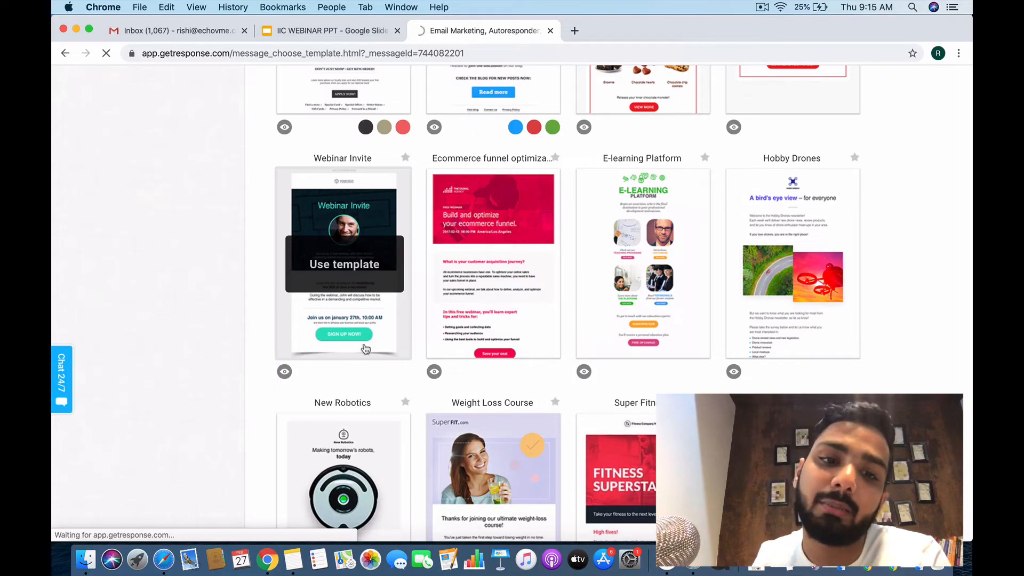
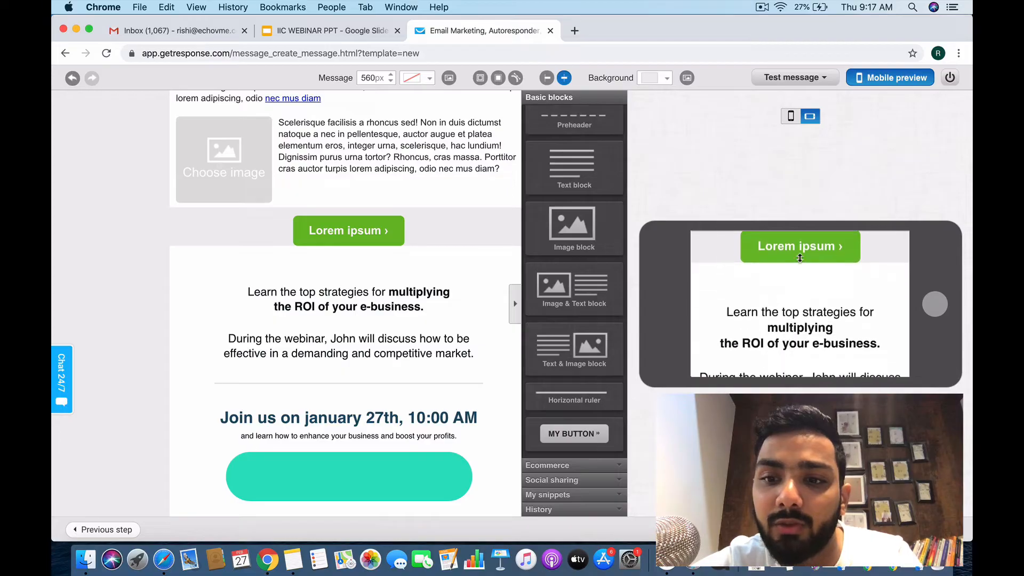
View the mobile preview in portrait orientation and check the message's SpamScore results.
scroll(800, 258, up, 5)
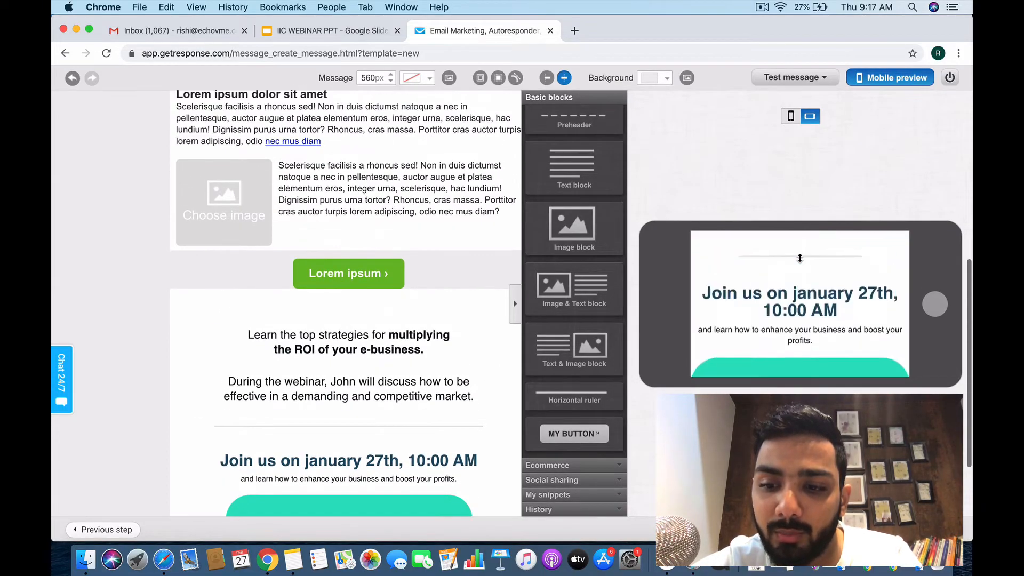
click(790, 117)
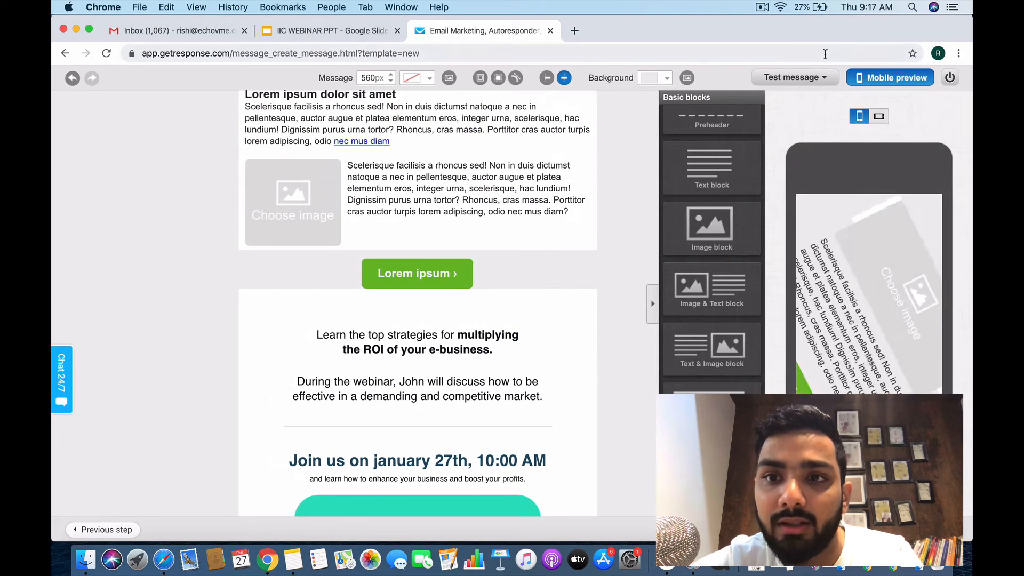
click(793, 77)
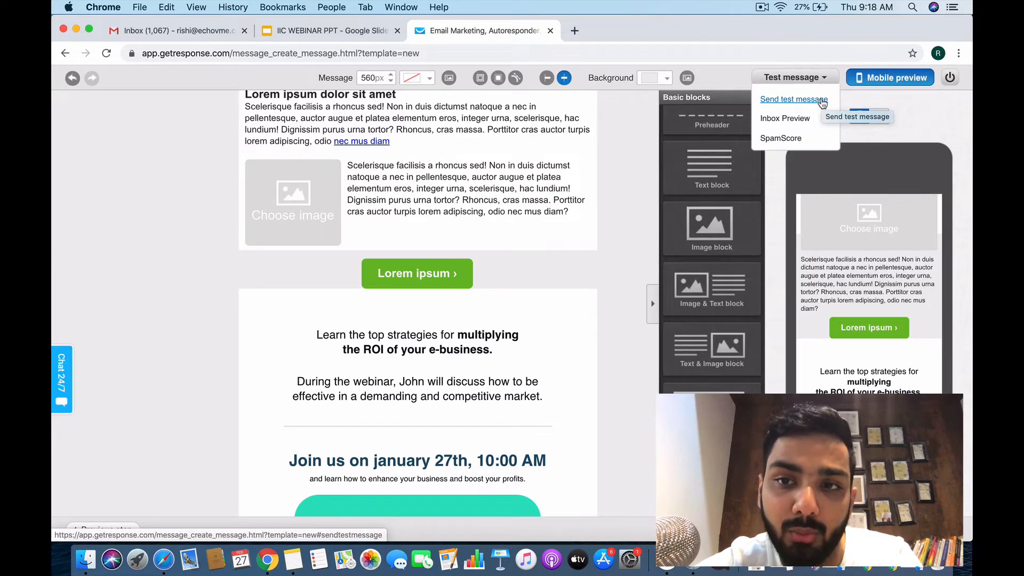
mouse_move(818, 79)
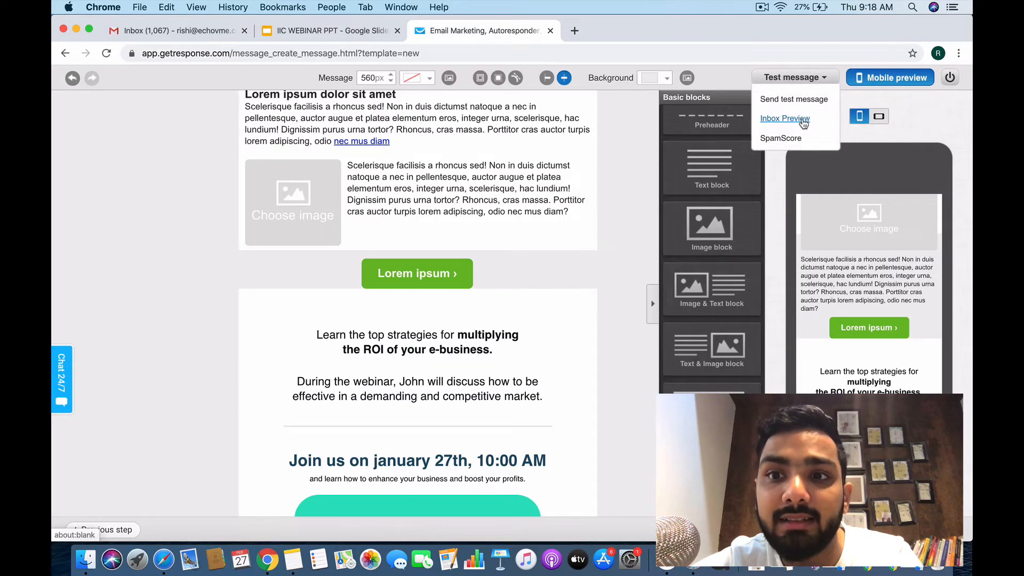
click(794, 140)
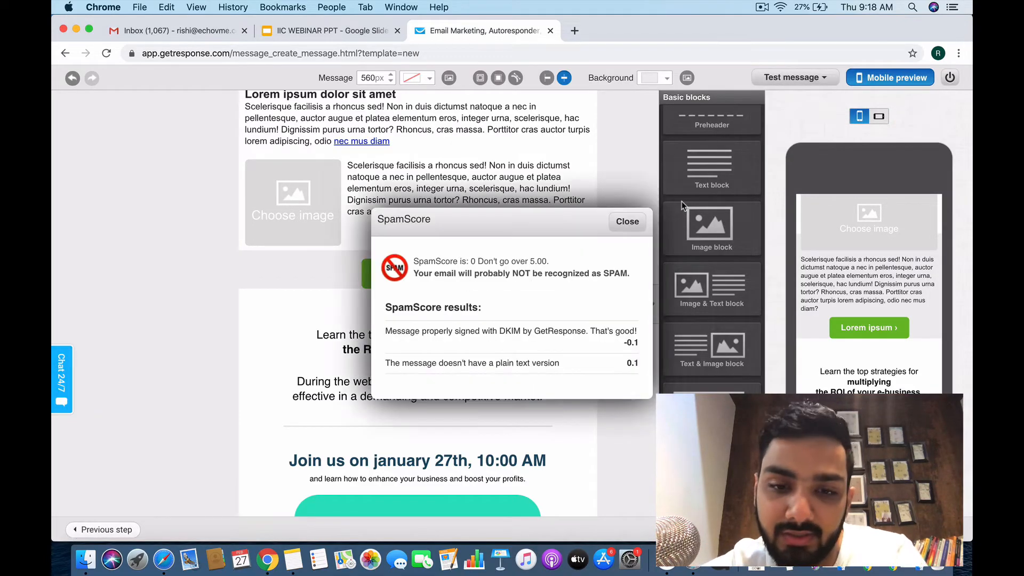
scroll(595, 331, down, 1)
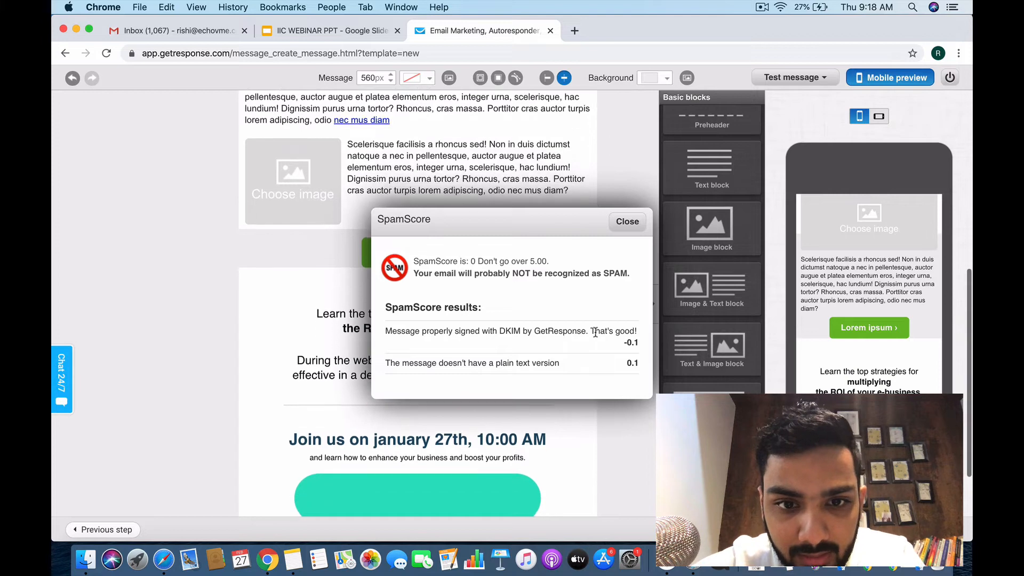
scroll(595, 331, up, 1)
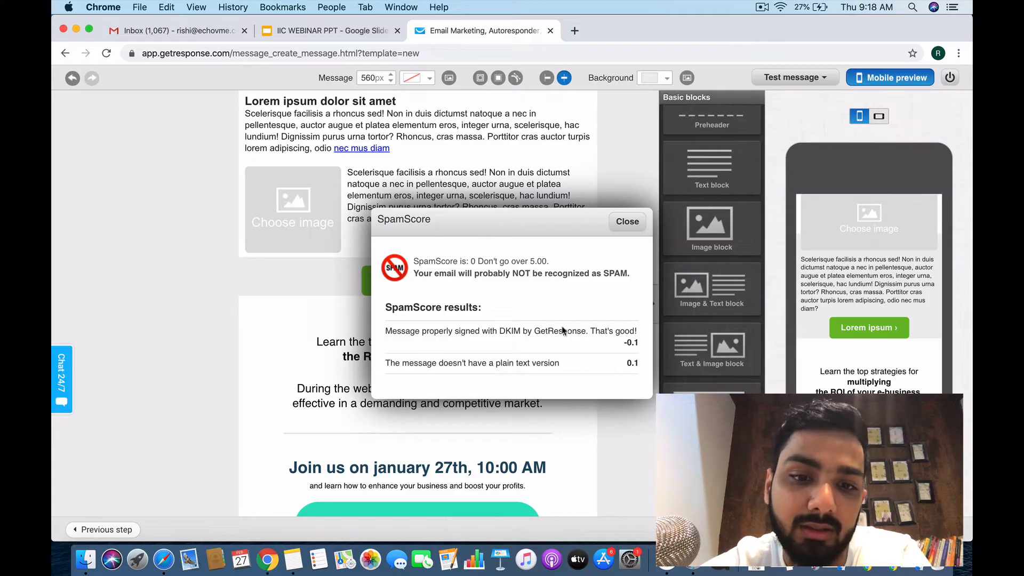
click(626, 222)
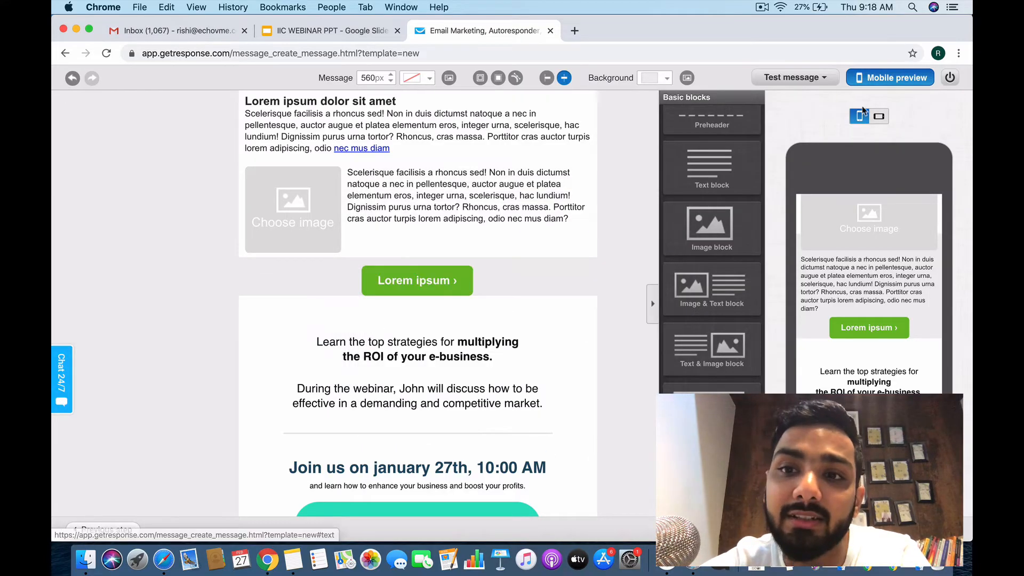
scroll(636, 354, down, 3)
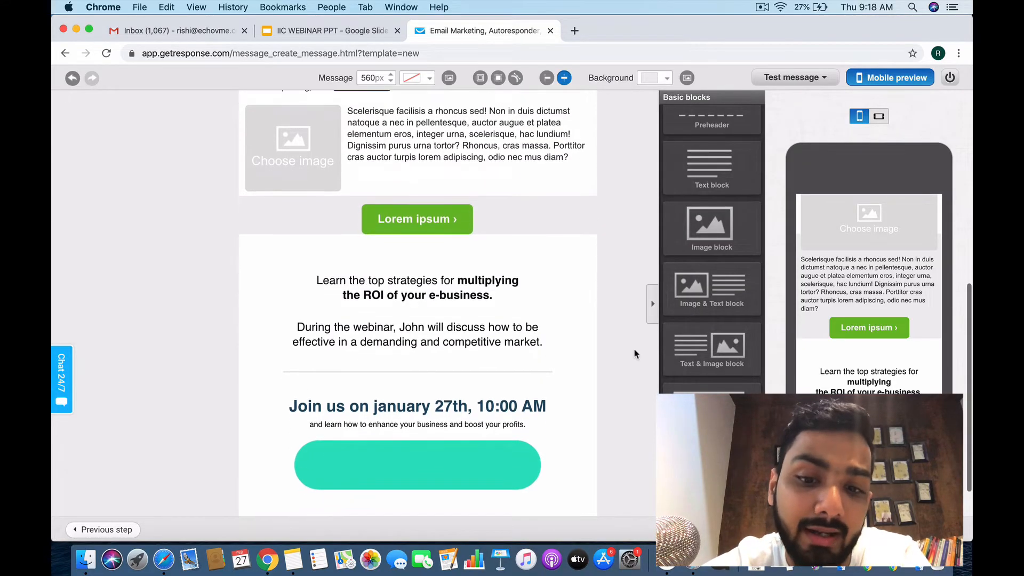
scroll(635, 354, up, 10)
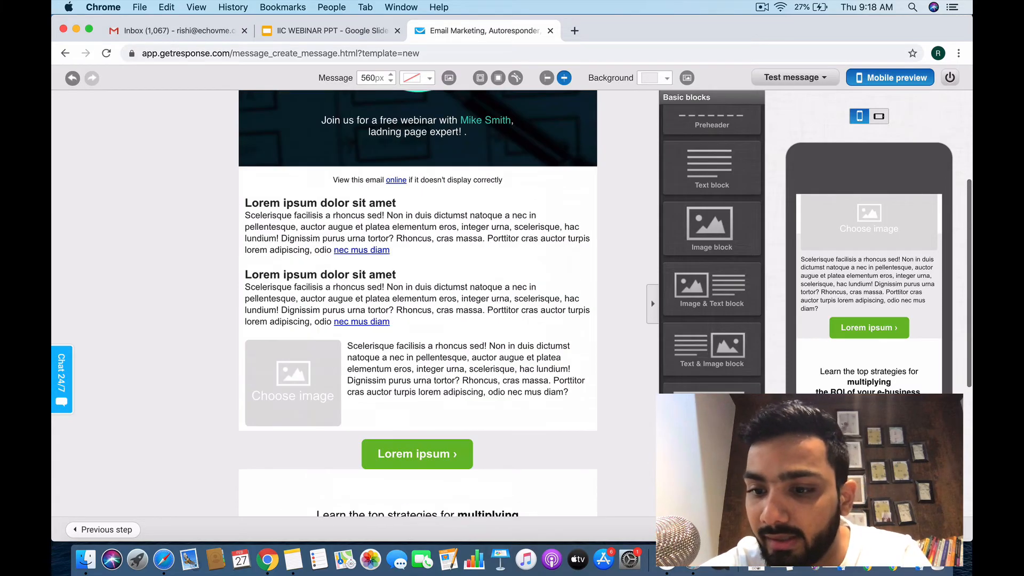
scroll(517, 348, up, 5)
scroll(516, 344, down, 15)
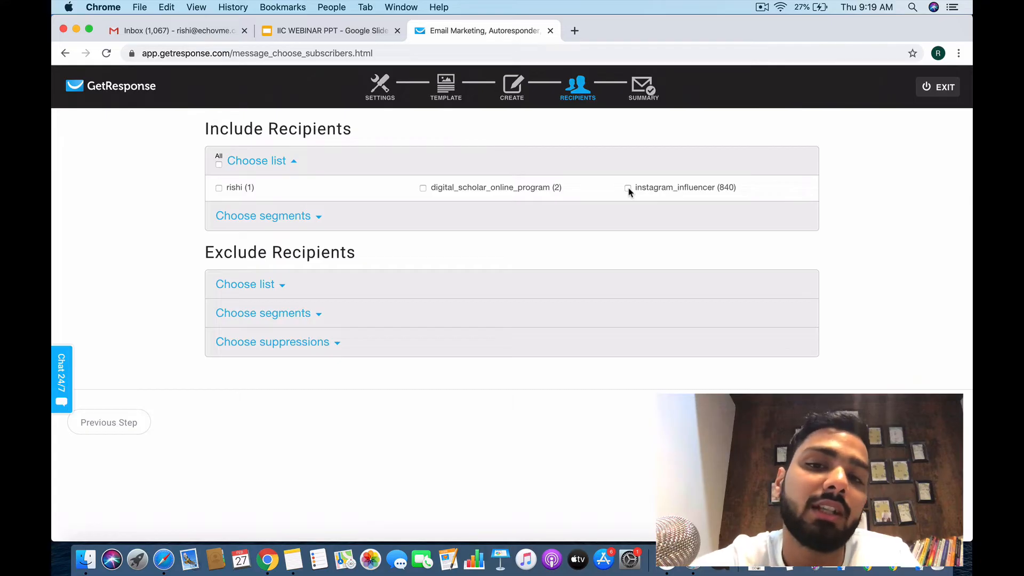
Include the instagram_influencer list as the only recipients, check the available segments and continue to the message summary.
click(218, 165)
click(218, 164)
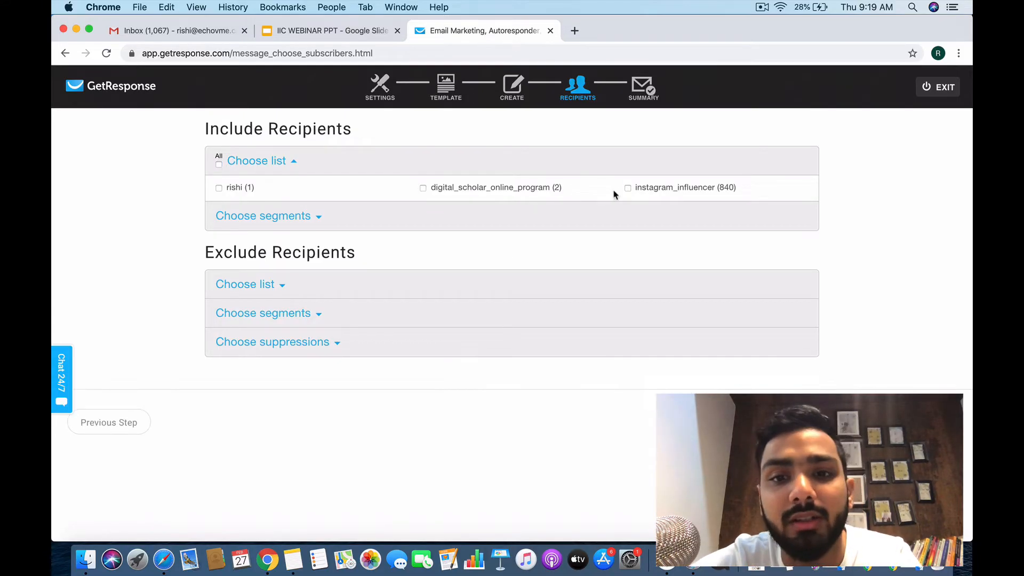
click(628, 189)
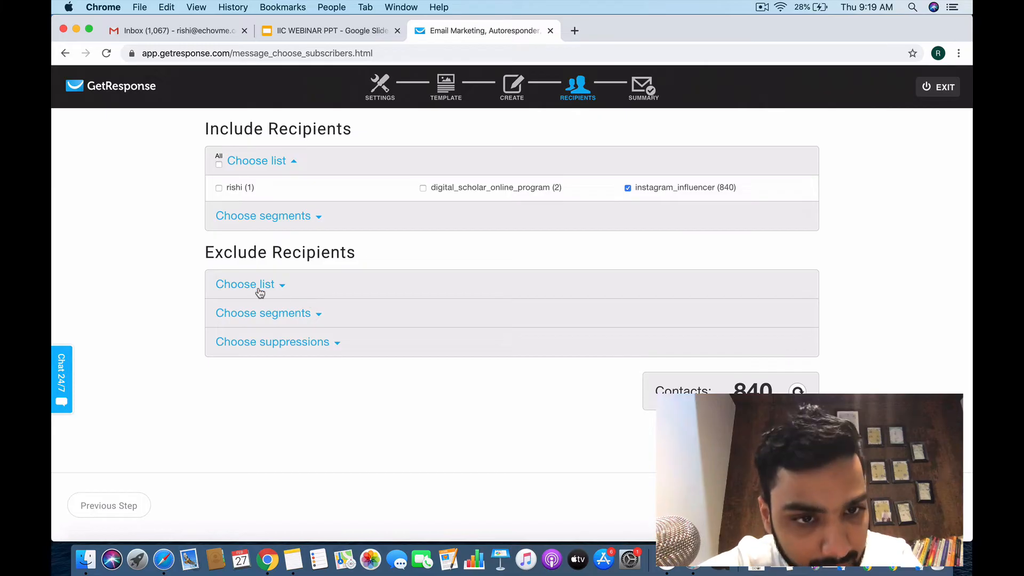
click(317, 219)
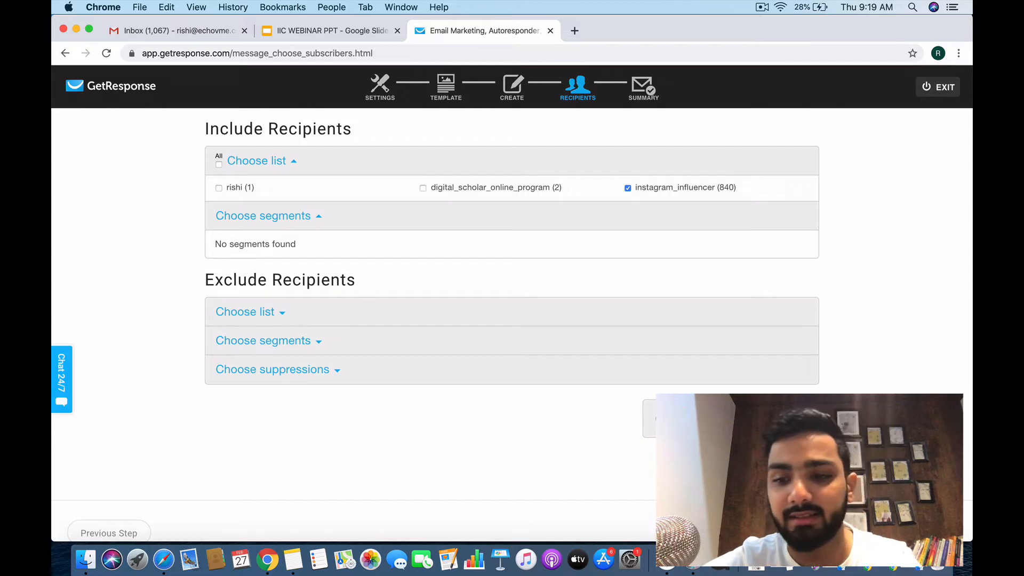
scroll(512, 303, down, 1)
click(915, 510)
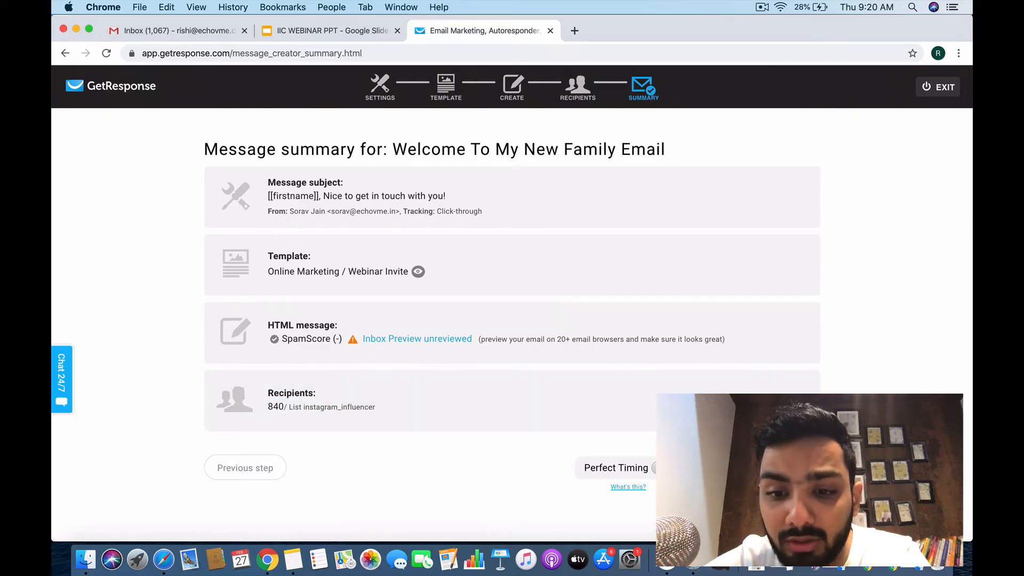
Open the message's delivery scheduling options and view the calendar for the delivery date and time.
click(704, 467)
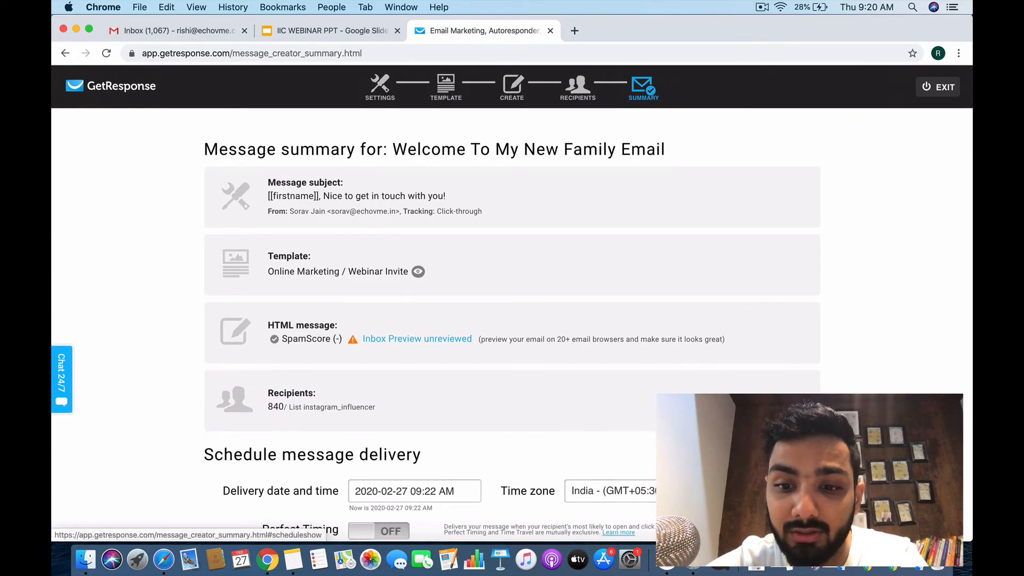
scroll(705, 467, down, 3)
click(434, 371)
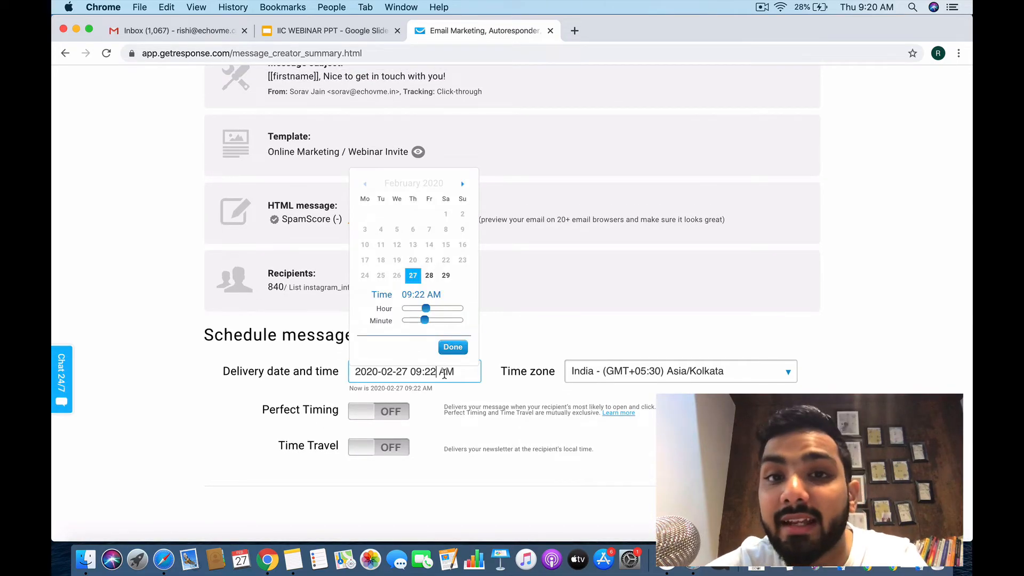
click(490, 370)
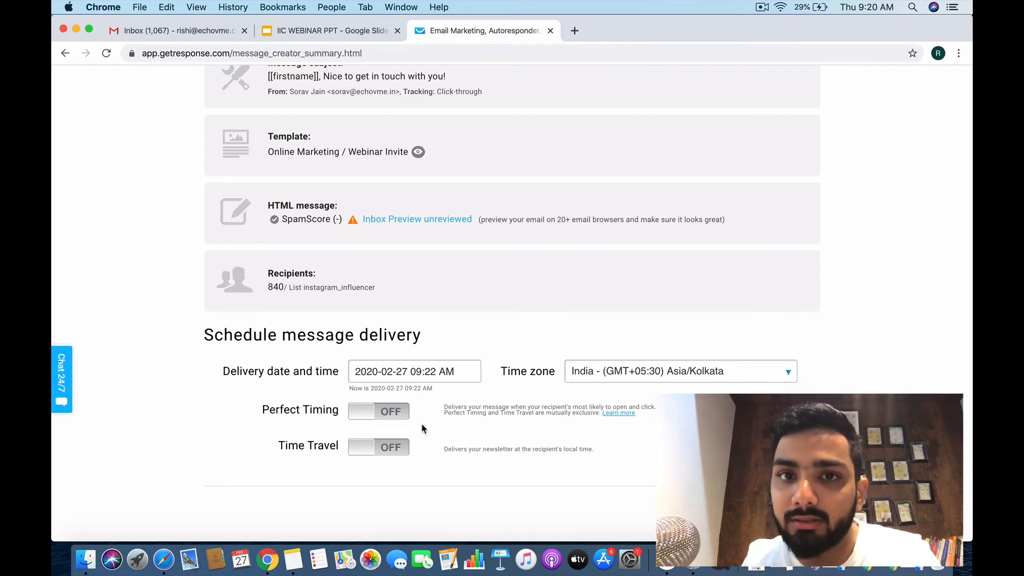
Turn on Perfect Timing for the delivery and return to the message summary without scheduling it.
click(373, 417)
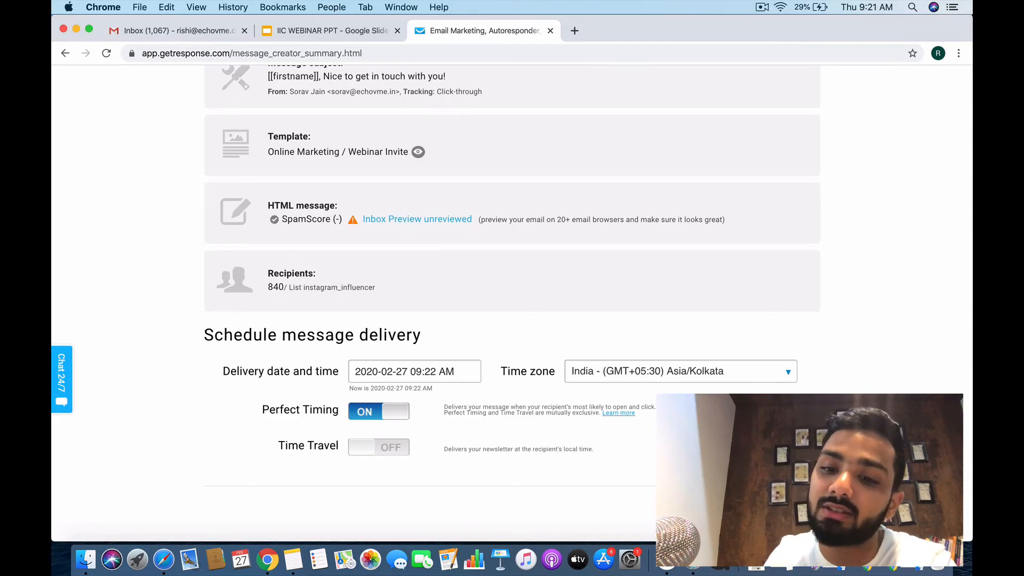
scroll(637, 502, up, 3)
scroll(638, 503, down, 3)
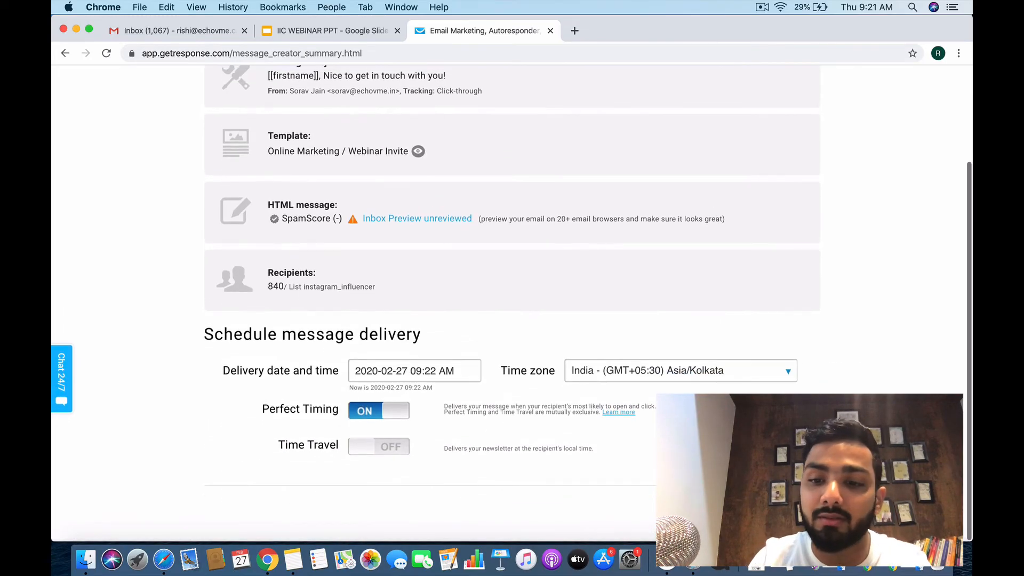
click(688, 510)
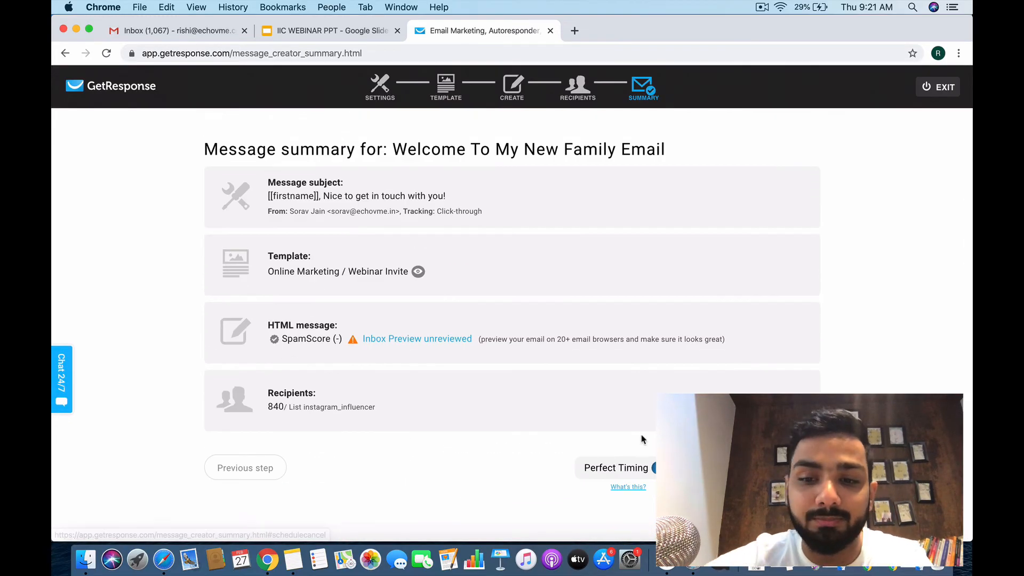
Leave the message summary and start another newsletter from the email marketing page using the Drag-and-Drop Email Editor.
click(103, 90)
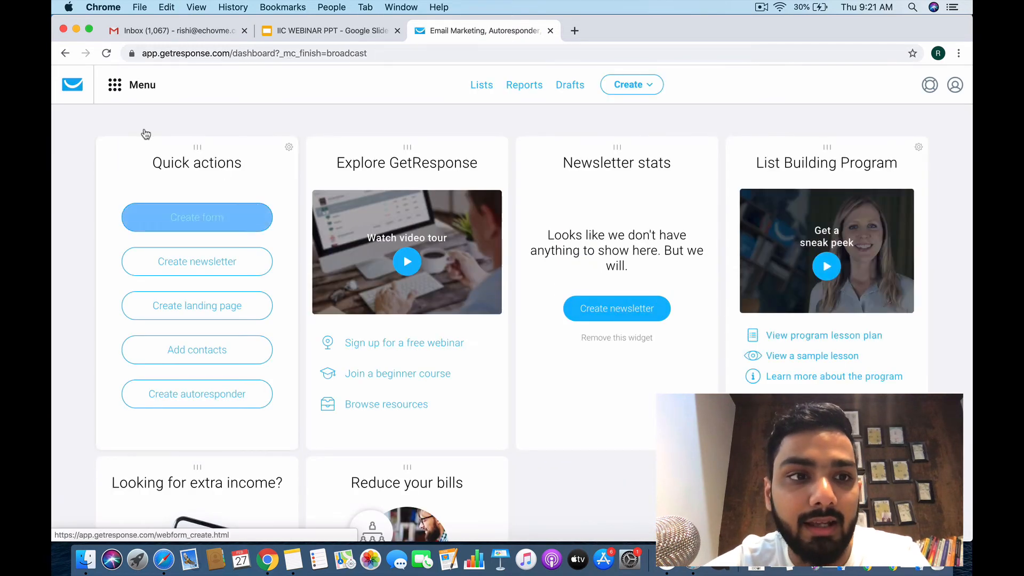
click(114, 87)
click(132, 149)
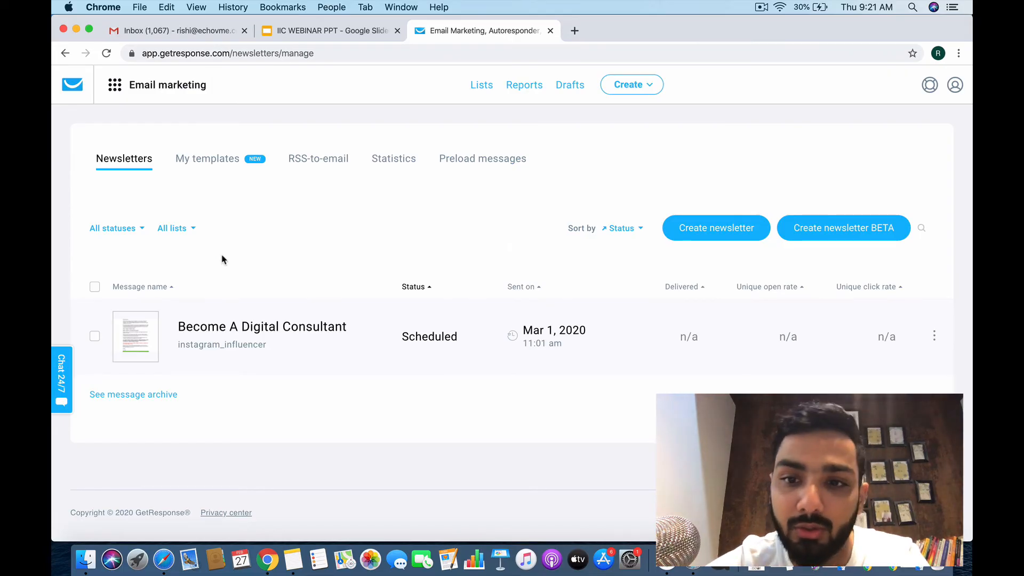
click(709, 233)
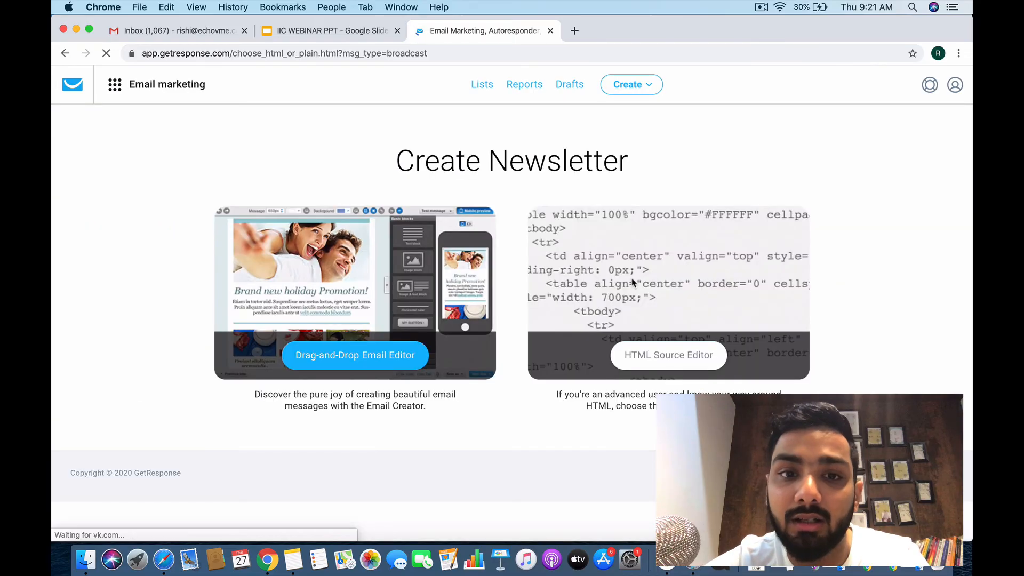
click(335, 365)
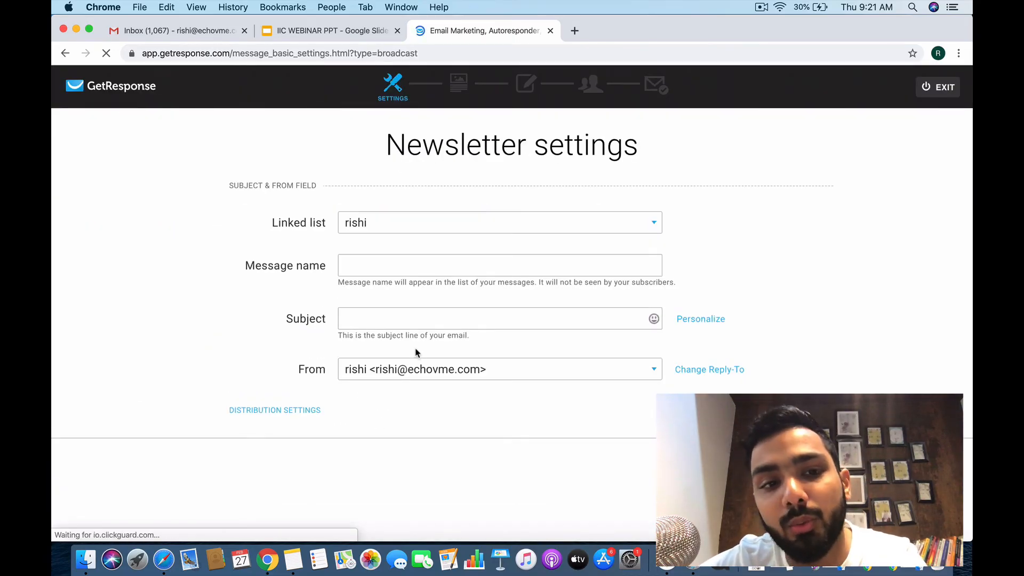
Name the message Instagram Influencer Mastery, set its subject to "[[firstname]], from scratch" and continue to the template selection.
click(461, 263)
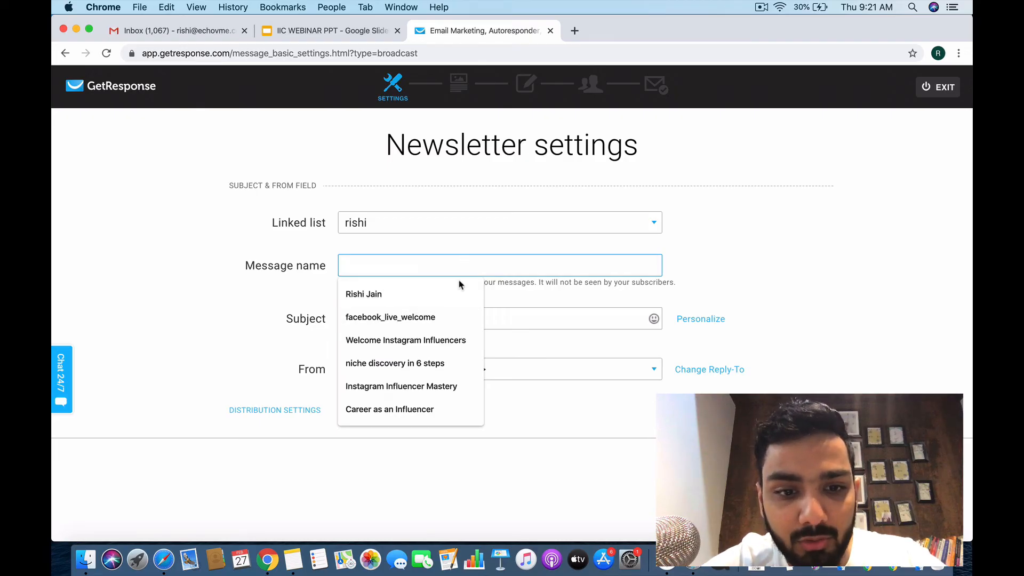
click(452, 386)
click(470, 311)
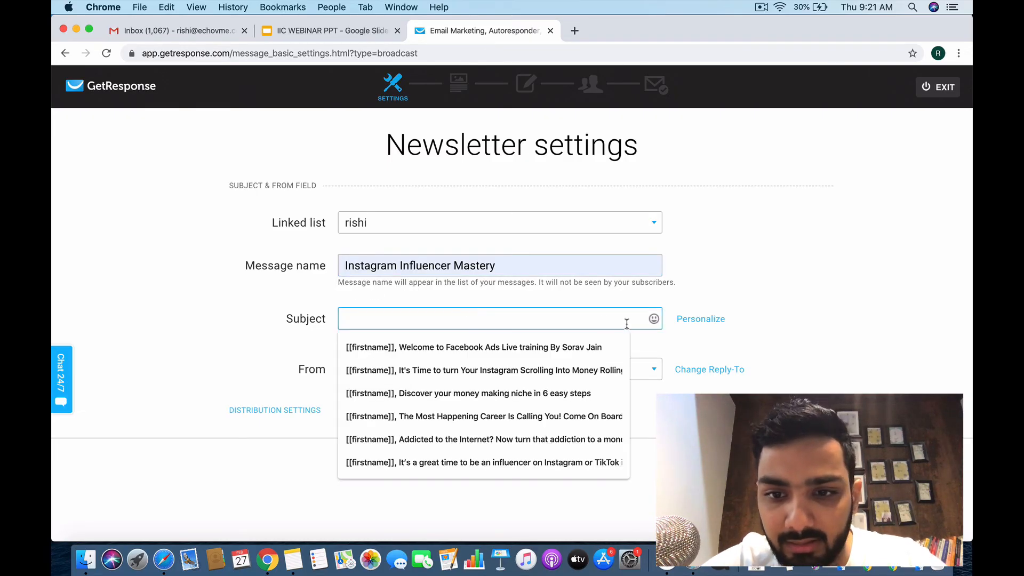
click(688, 319)
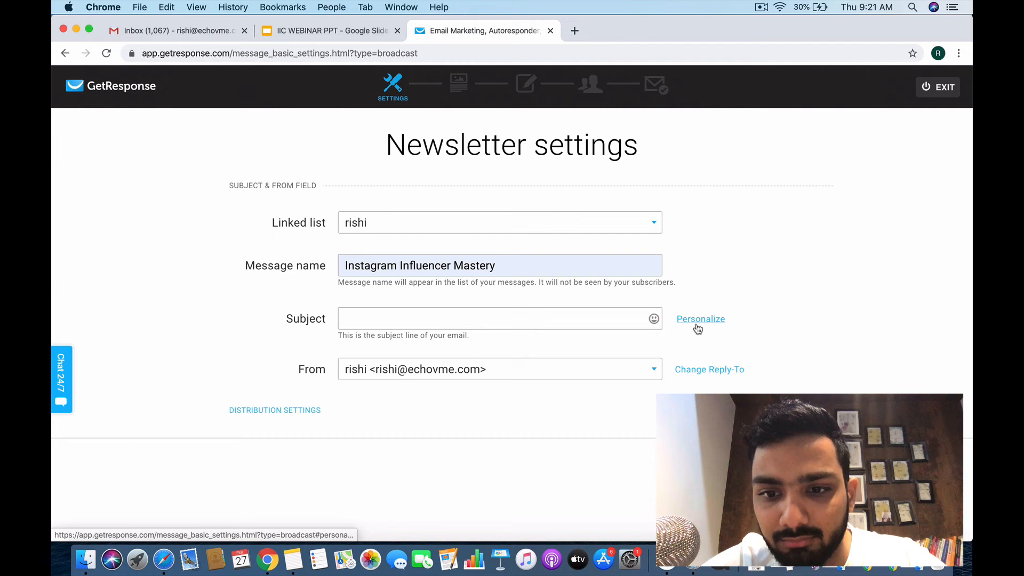
click(715, 318)
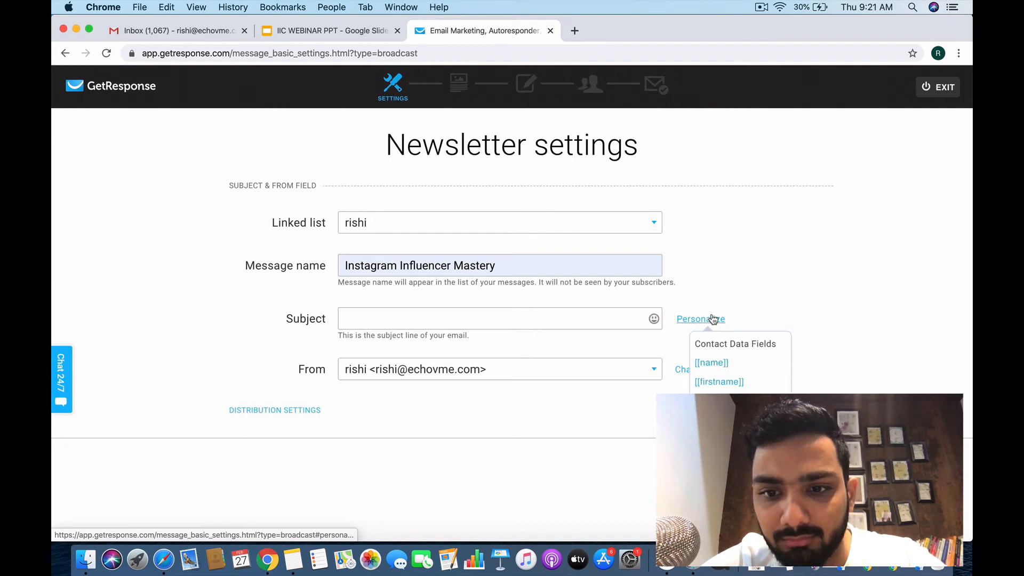
click(730, 383)
text(,)
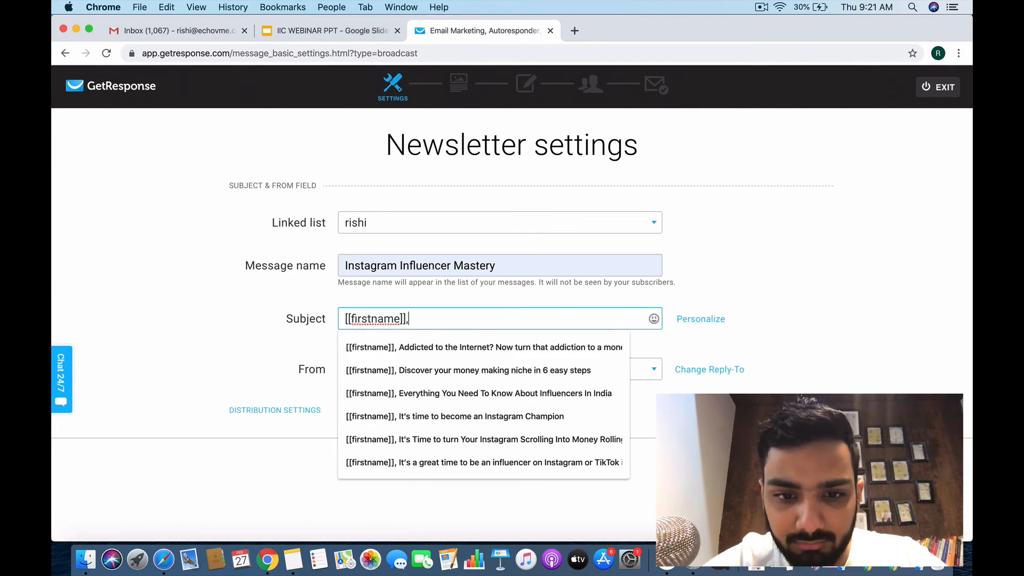
text( from scratch)
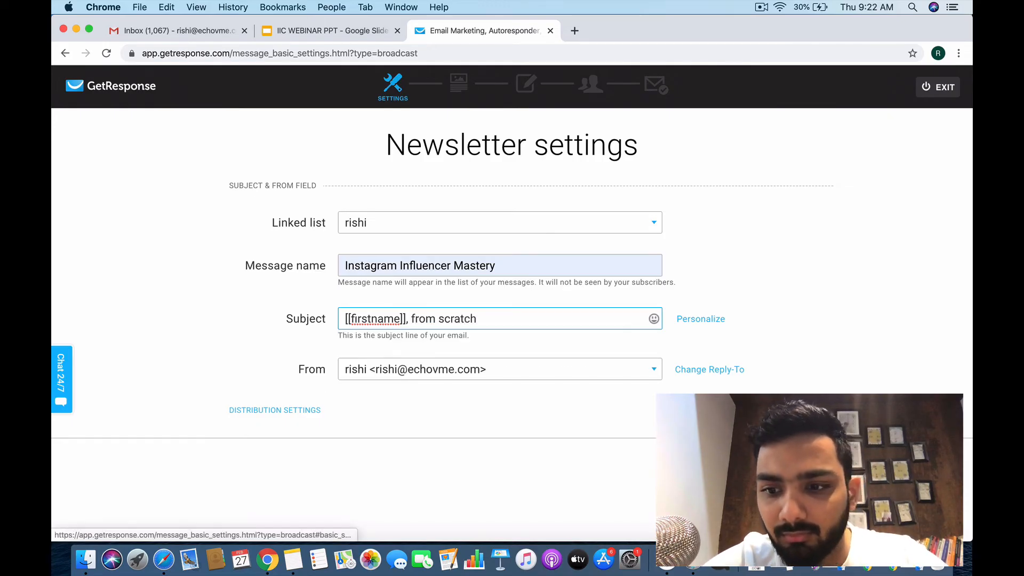
key(Return)
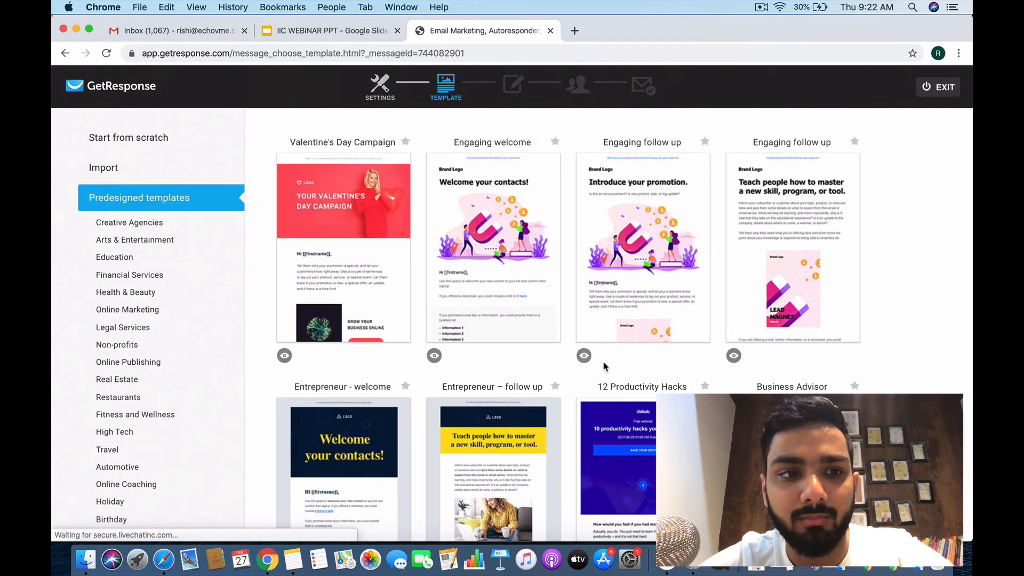
Browse the start-from-scratch layouts and use the Blank template for the newsletter.
scroll(137, 381, down, 5)
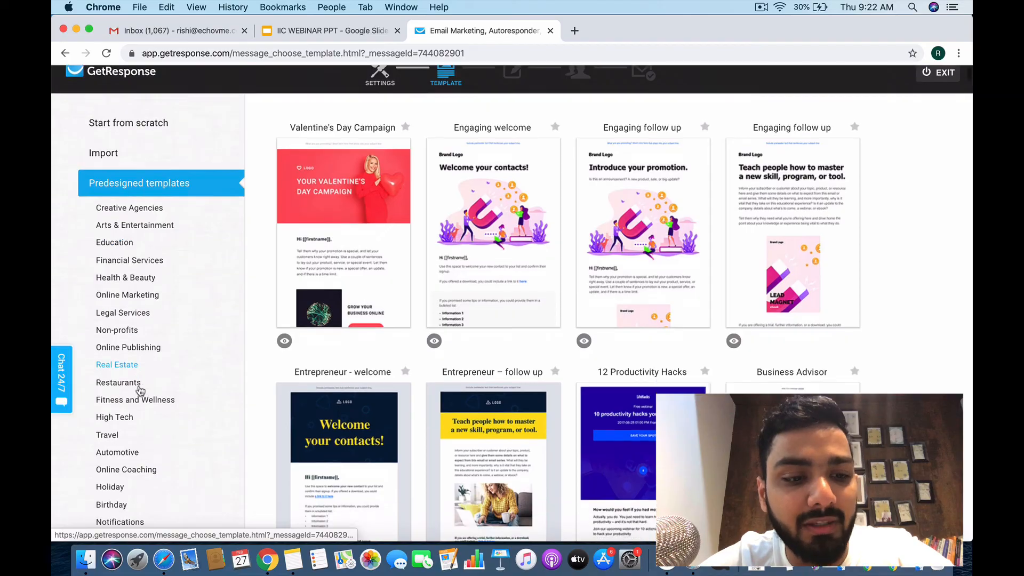
scroll(140, 391, up, 5)
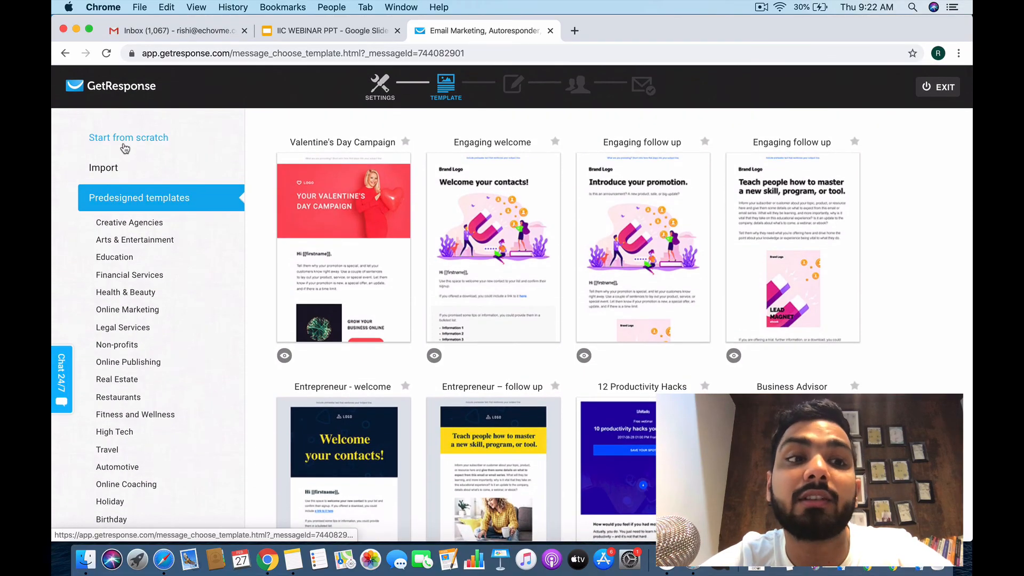
click(124, 148)
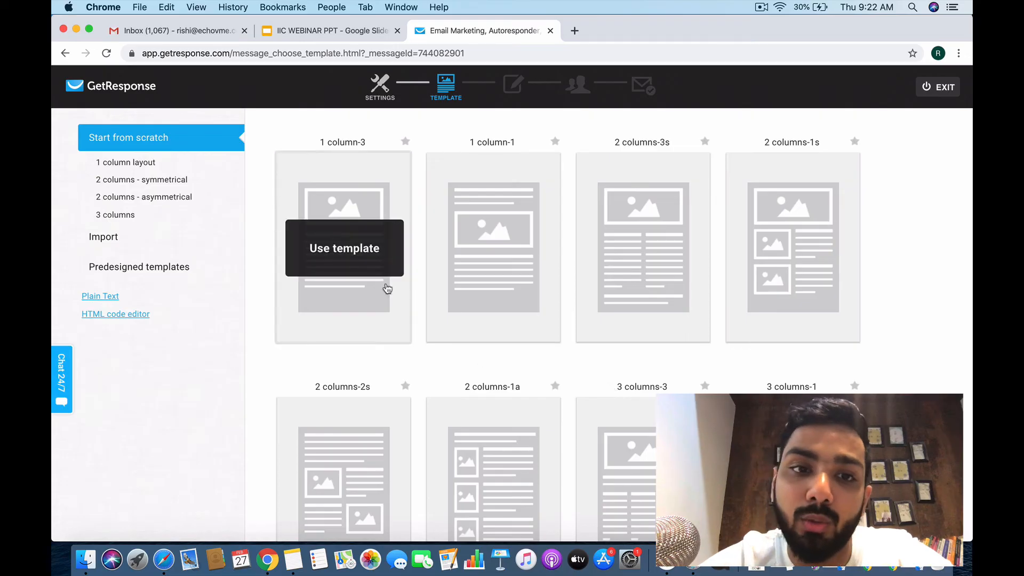
scroll(613, 356, down, 5)
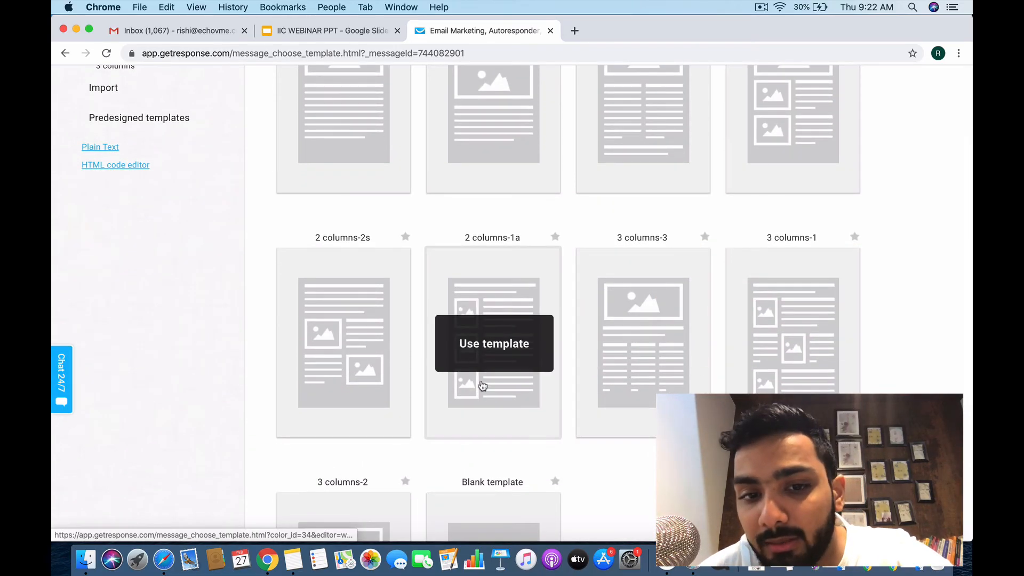
scroll(587, 417, down, 1)
scroll(586, 417, down, 8)
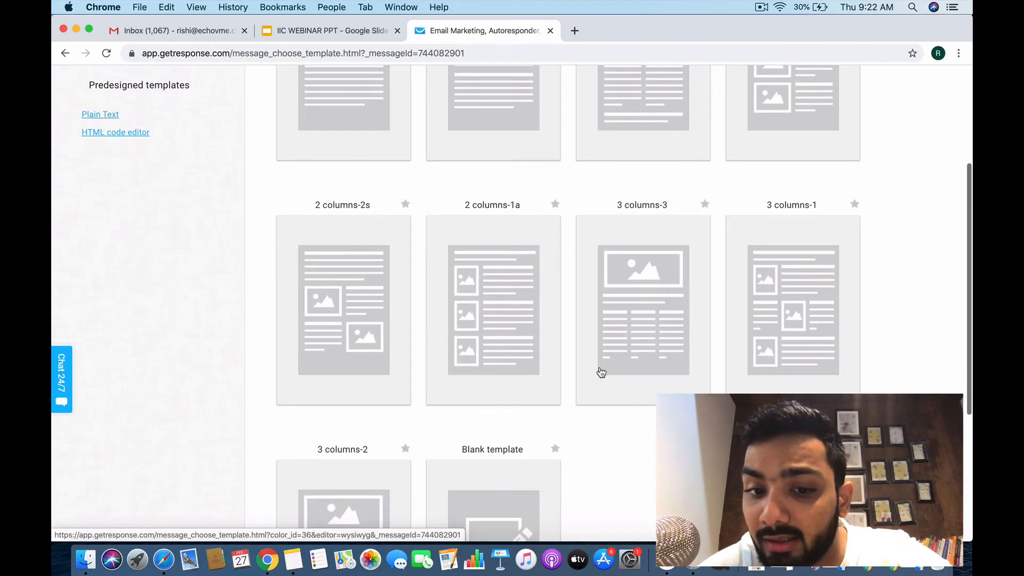
click(517, 349)
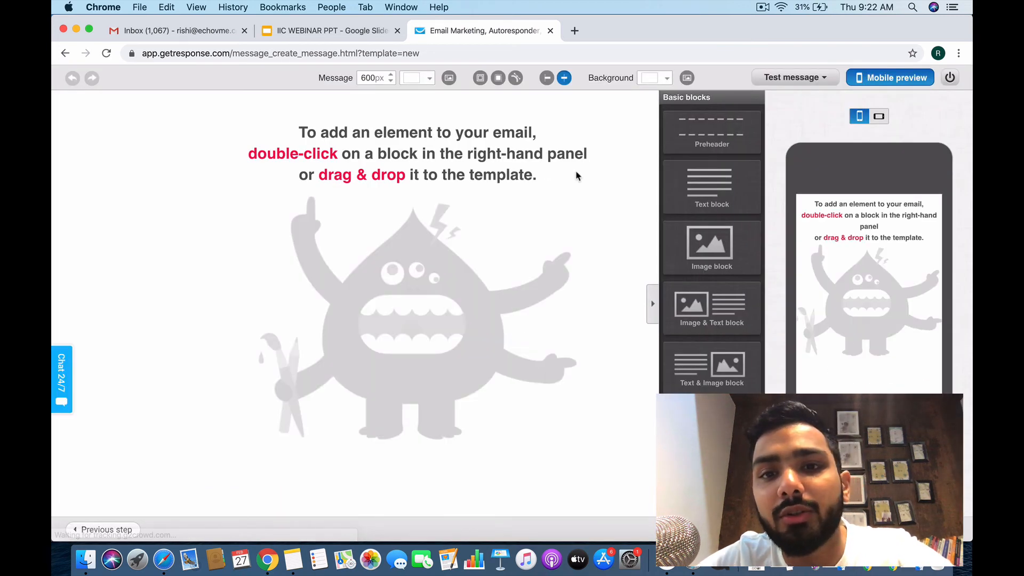
Add a text block to the empty email and place an image block below it.
drag(709, 187, 484, 165)
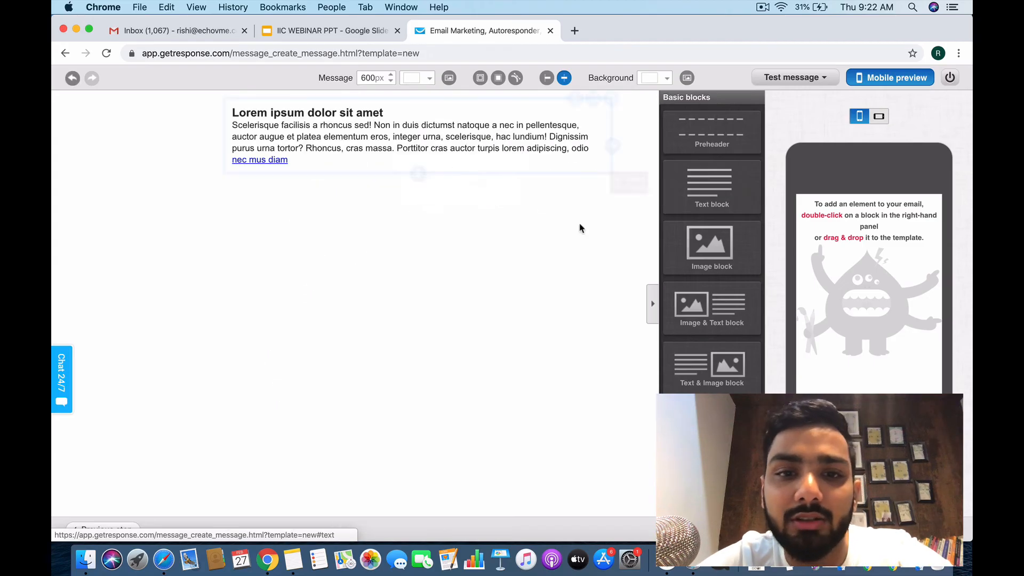
drag(718, 257, 479, 238)
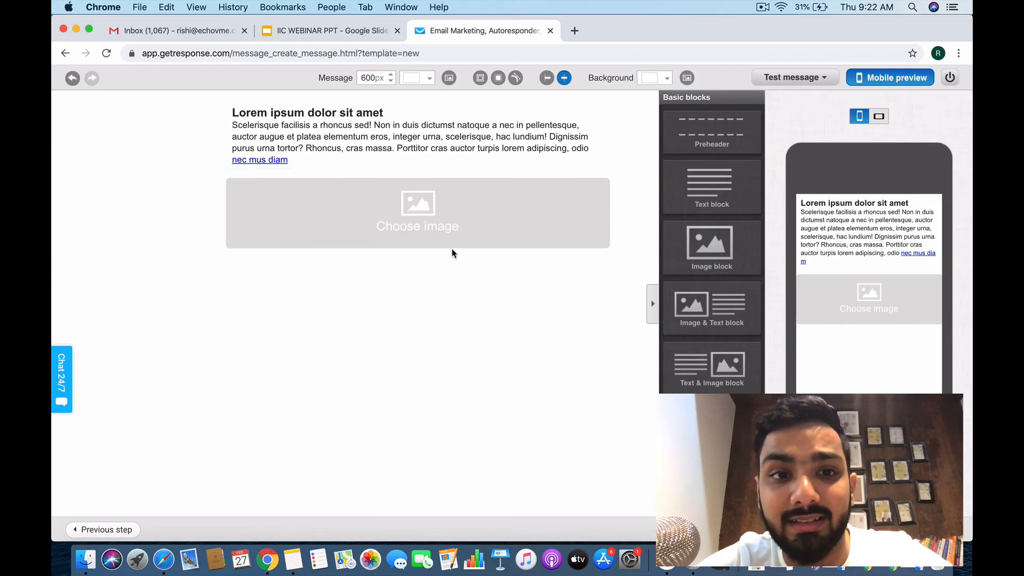
mouse_move(452, 253)
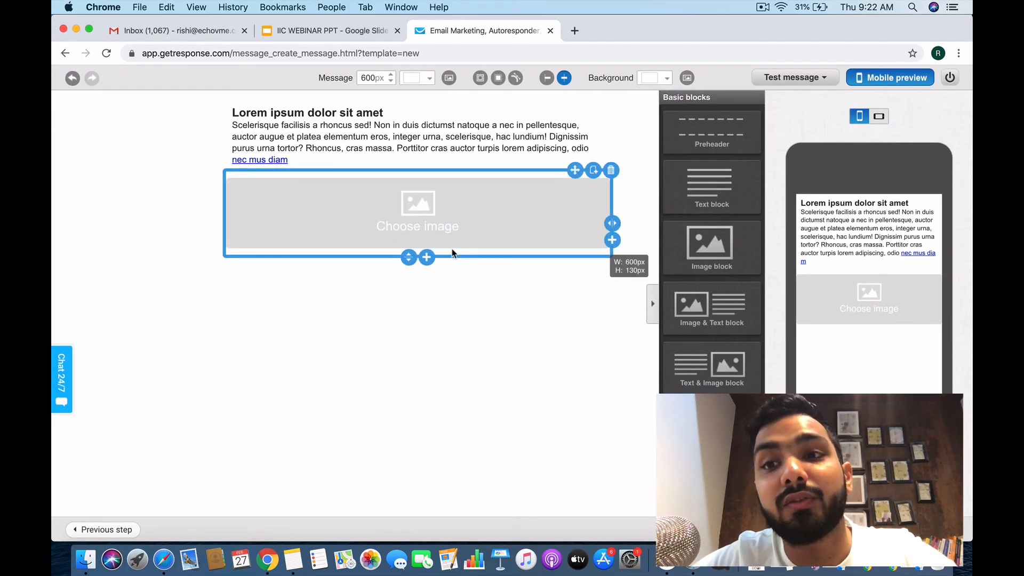
Add a second image block below the first and check the mobile preview in landscape and portrait orientation.
click(867, 80)
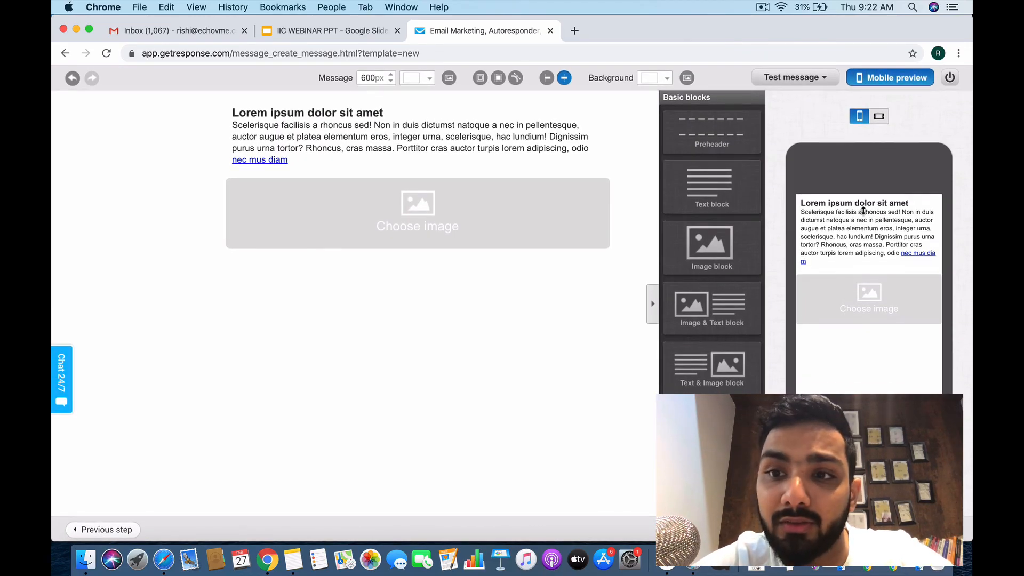
drag(710, 246, 480, 291)
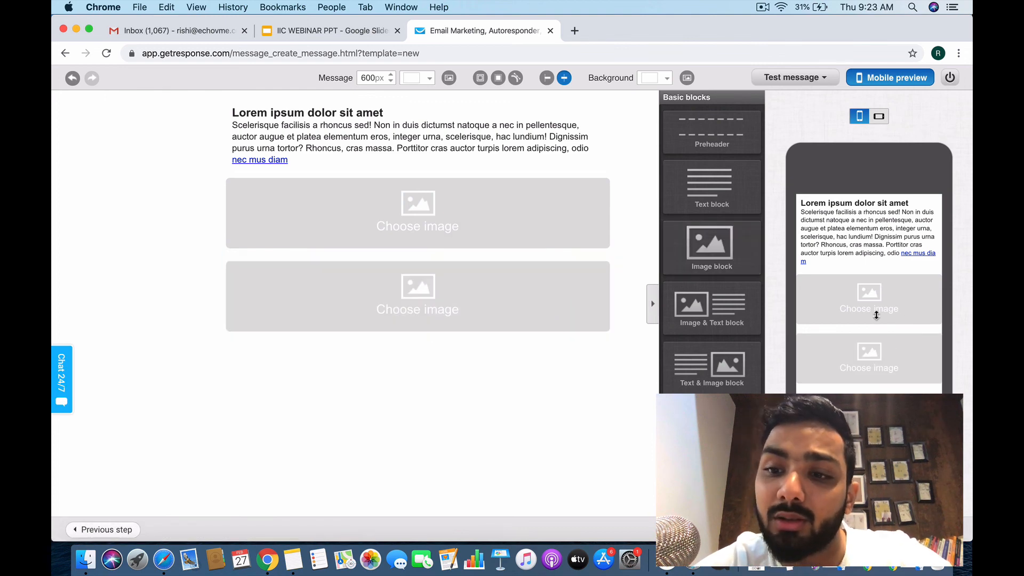
click(879, 116)
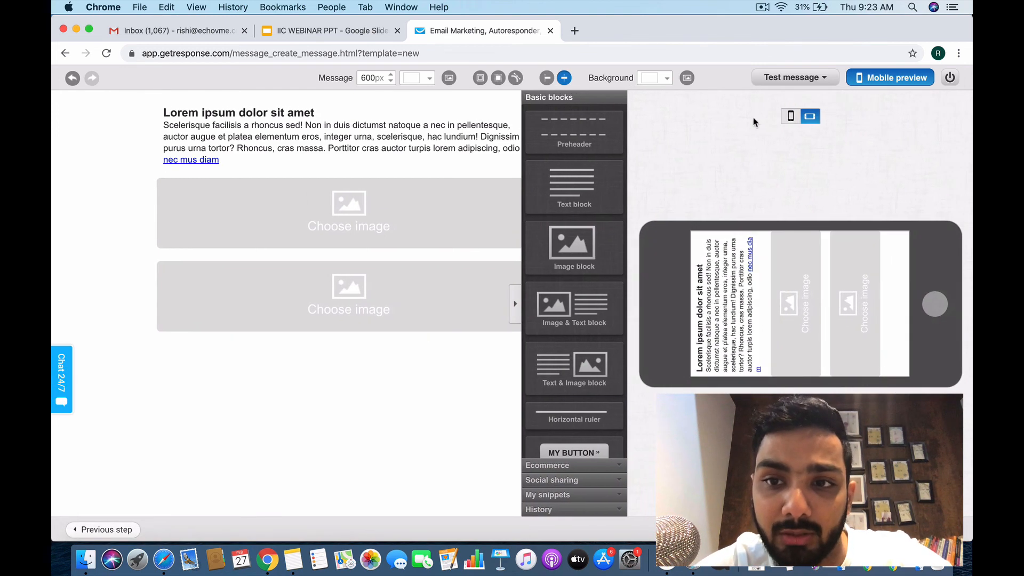
click(792, 117)
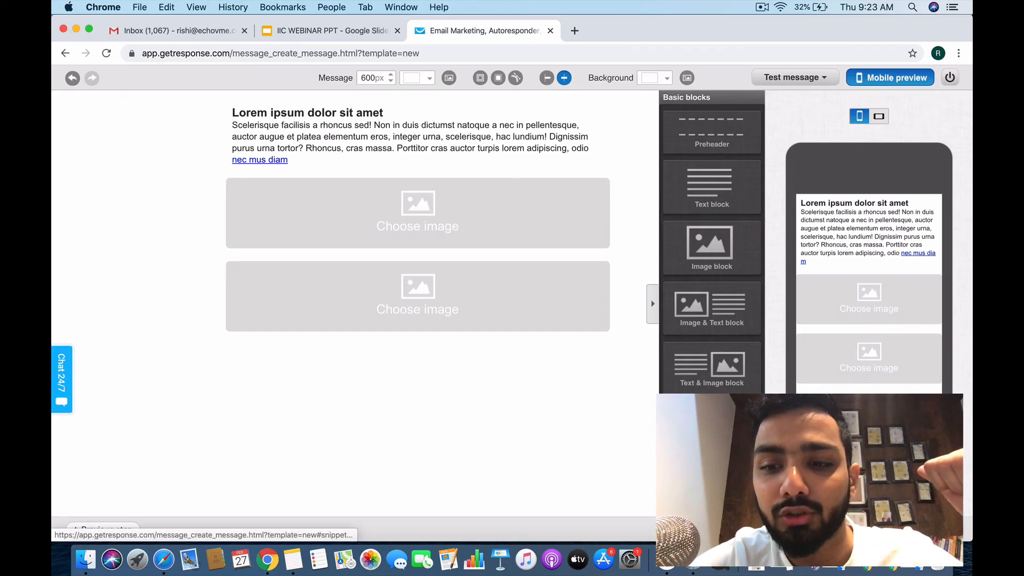
click(764, 6)
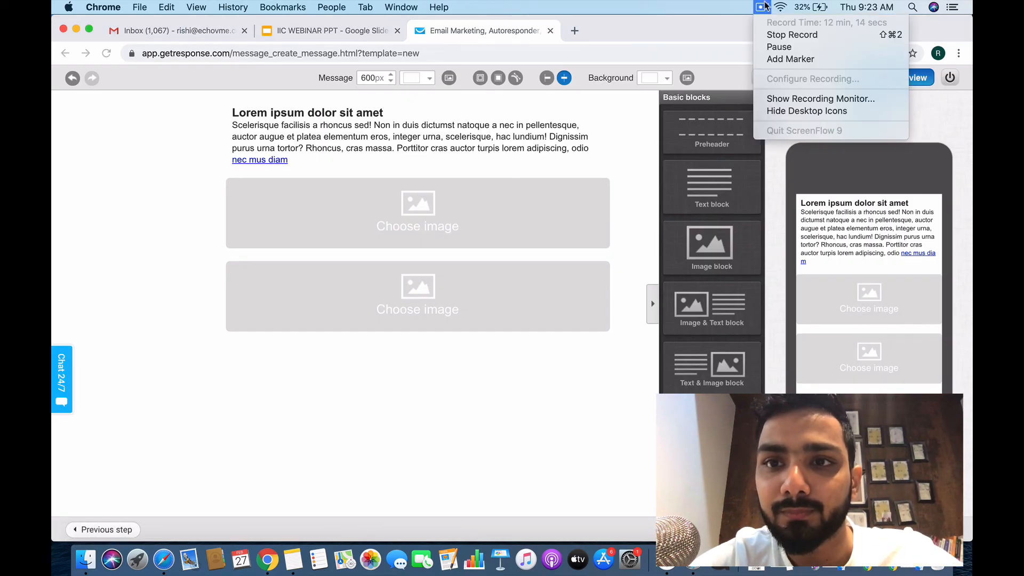